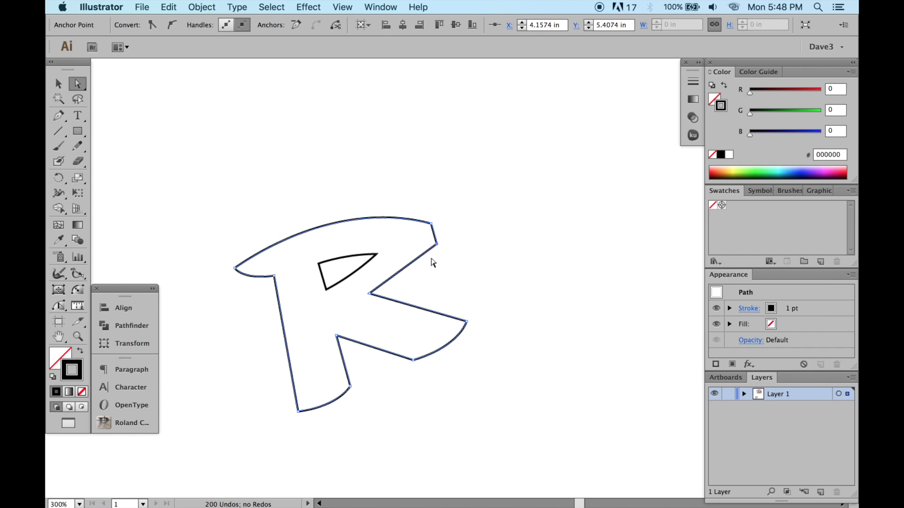
Draw the letter A beside the R with the Pen tool, including its inner counter
key("p")
left_click(383, 340)
left_click_drag(429, 330, 448, 333)
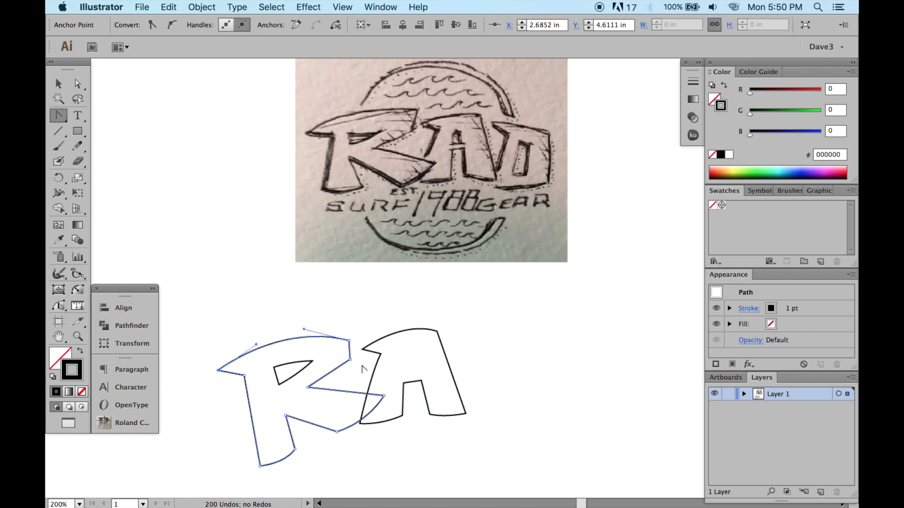
left_click(408, 347)
left_click(416, 366)
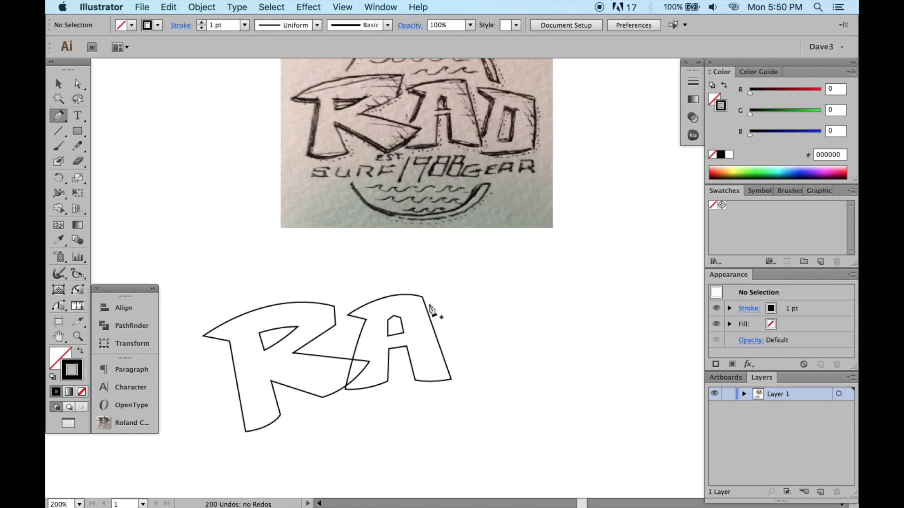
Draw the outer outline of the letter D beside the A, with slightly curved top, side and base
left_click(439, 305)
left_click_drag(512, 311, 536, 326)
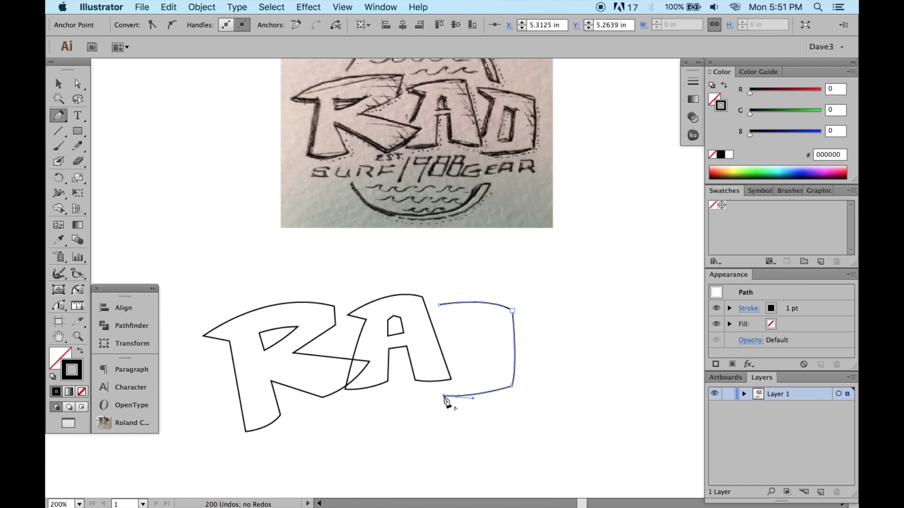
left_click_drag(439, 305, 435, 305)
key("super+shift+a")
Draw the narrow four-sided counter inside the D and adjust its lower corner point
key("p")
left_click(472, 325)
left_click(468, 375)
left_click_drag(487, 371, 476, 305)
left_click(589, 340, "super")
key("a")
left_click(488, 371)
key("super+shift+a")
Group the A's outline with its counter
key("v")
left_click(385, 285, "shift")
key("super+g")
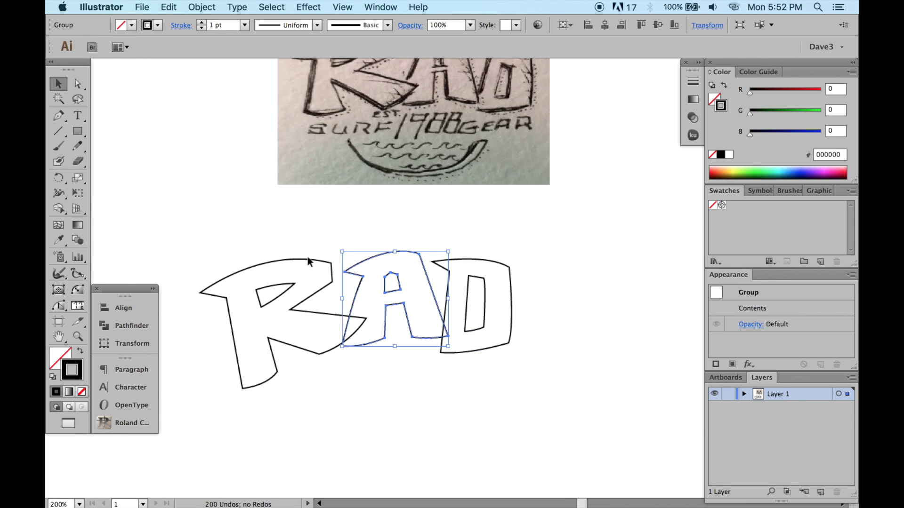
Scale the D slightly and nudge it eight steps up and three steps left toward the A
left_click(511, 306)
key("s")
left_click_drag(545, 379, 543, 377)
key("v")
key("Up")
key("Up")
key("Up")
key("Up")
key("Up")
key("Up")
key("Up")
key("Up")
key("Left")
key("Left")
key("Left")
key("super+shift+a")
Reshape the D's anchor points, rotate the letter slightly and reposition it against the A
key("a")
left_click_drag(462, 263, 524, 316)
mouse_move(533, 389)
left_mouse_down()
mouse_move(519, 367)
mouse_move(573, 400)
left_mouse_up()
key("r")
left_click_drag(615, 343, 616, 361)
key("v")
left_click(564, 351)
left_click_drag(557, 394, 553, 389)
Rotate the R and shorten it with Free Transform so its stem matches the other letters better
left_click(375, 392)
key("r")
left_click_drag(631, 462, 649, 433)
key("e")
left_click_drag(259, 433, 258, 404)
key("v")
left_click(562, 349)
key("super+shift+a")
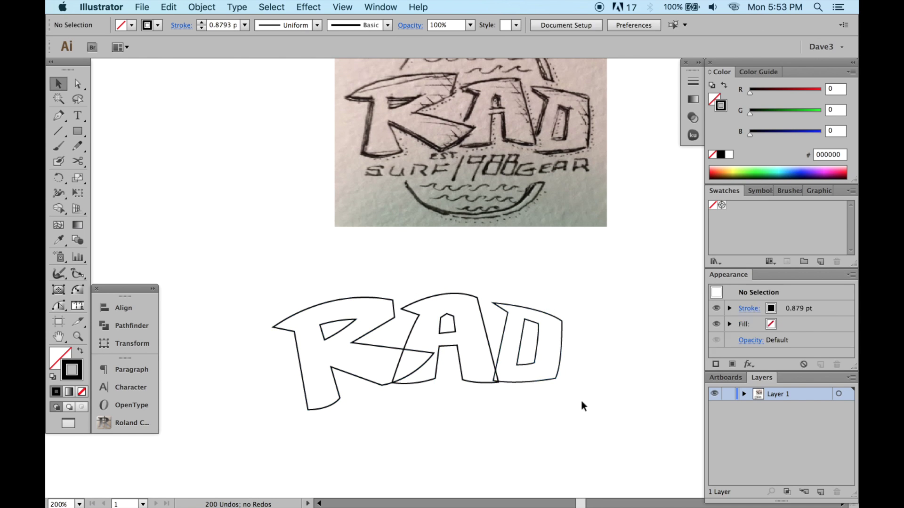
Rotate the A slightly so it fits between the R and the D
left_click(531, 330)
left_click(561, 389)
left_click(478, 348)
key("r")
left_click_drag(539, 470, 513, 391)
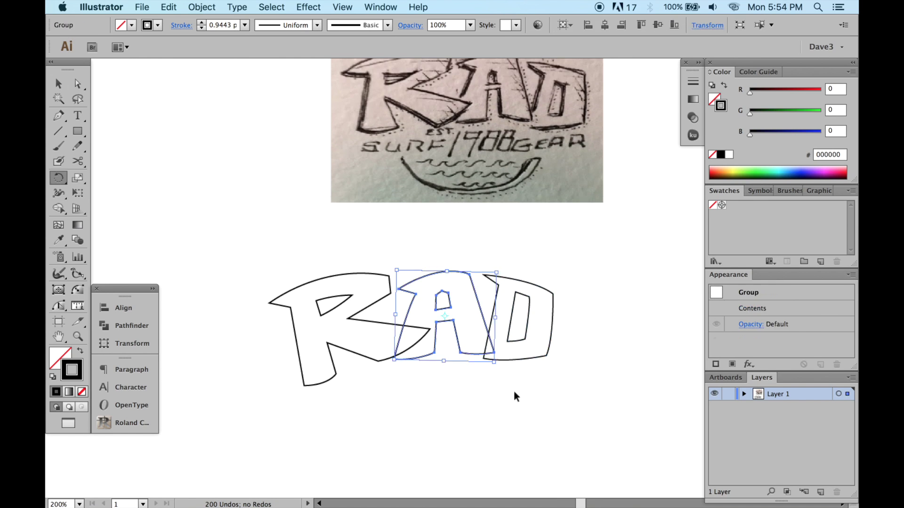
key("a")
left_click(514, 353)
key("super+equal")
key("super+equal")
key("super+minus")
key("super+minus")
Bring up the Pathfinder operations for the RAD lettering
key("v")
left_click(534, 375)
left_click(132, 326)
left_click(339, 373)
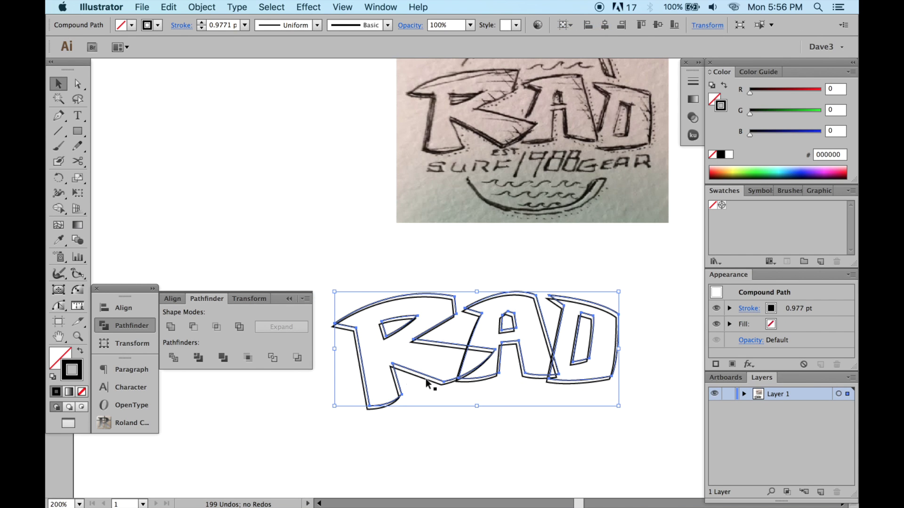
Try to subtract the front RAD outline from its offset copy with Minus Front
left_click(426, 379, "shift")
left_click(193, 327)
key("super+z")
left_click(562, 333)
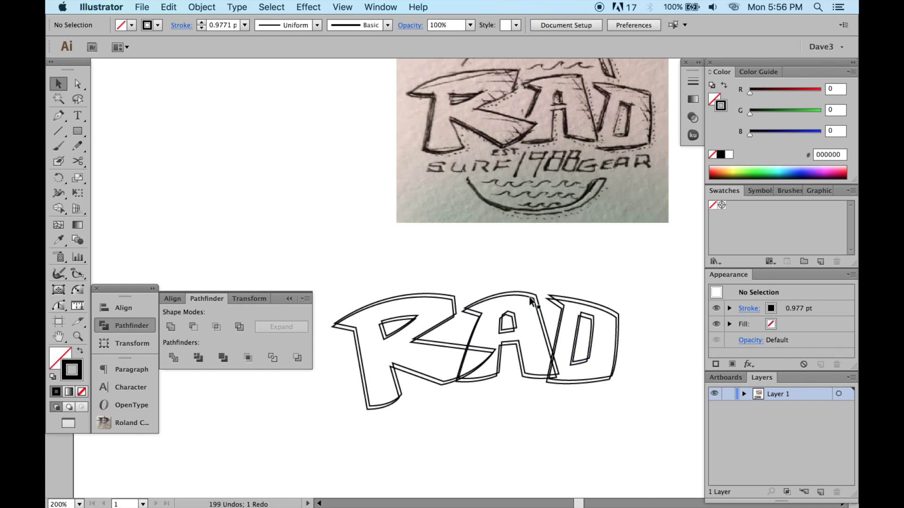
Send the selected RAD compound path to the back and subtract the offset lettering from it with Minus Front
left_click(530, 299)
left_click(534, 279)
left_click(530, 295)
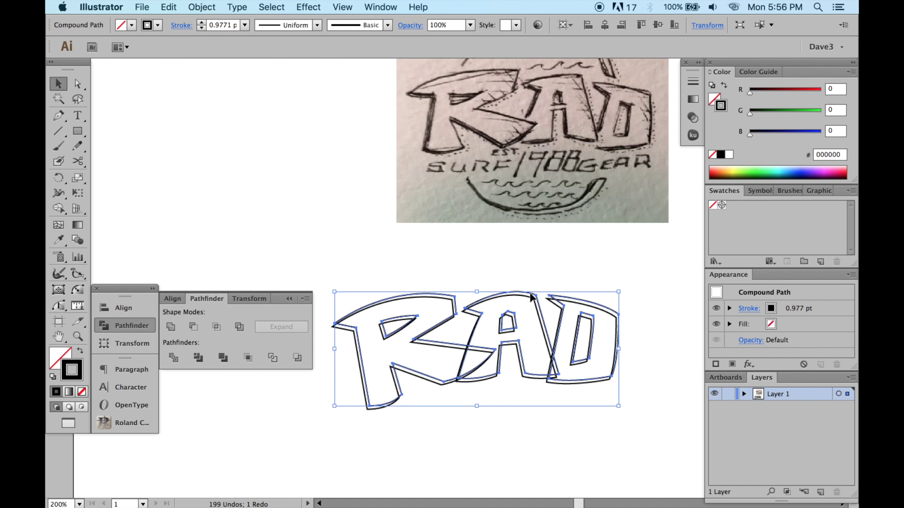
key("super+shift+[")
left_click(524, 297, "shift")
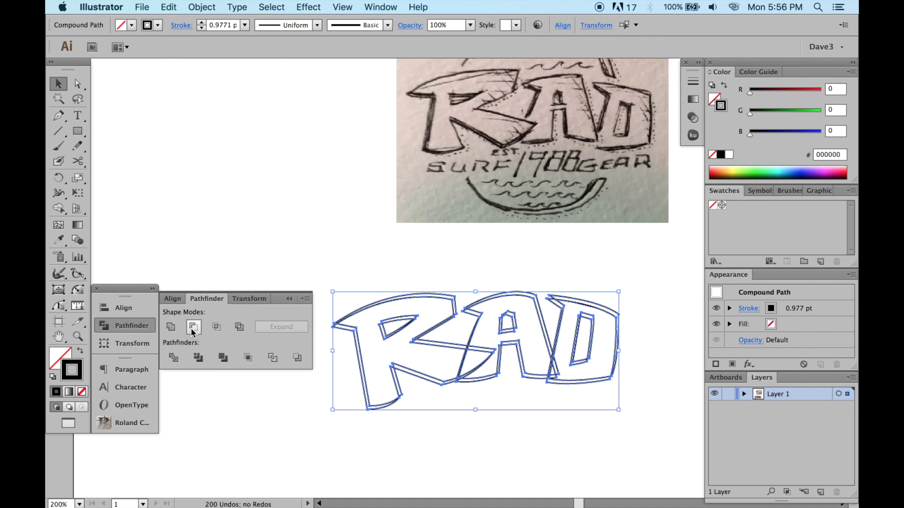
left_click(192, 327)
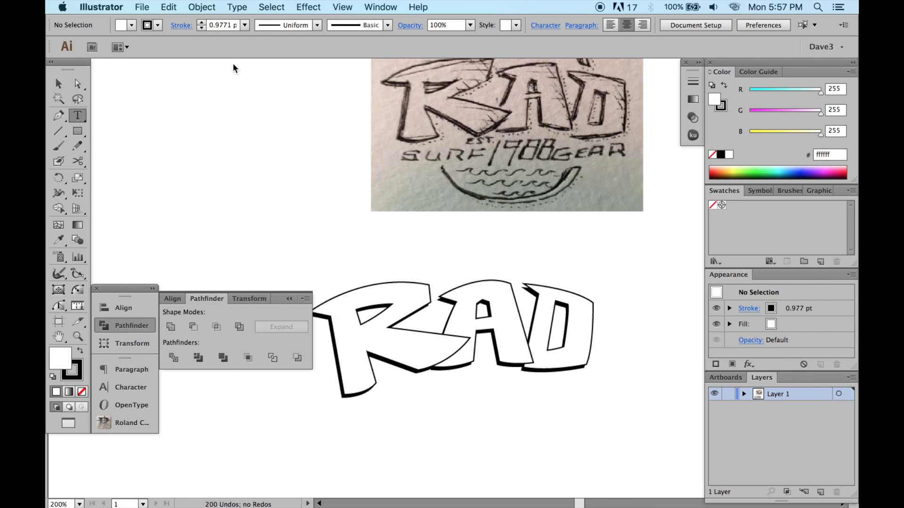
Add the text "SURF GEAR" in Trebuchet MS Regular below the RAD lettering
left_click(132, 387)
left_click(304, 361)
scroll(382, 136, "down", 5)
scroll(381, 136, "down", 10)
scroll(381, 136, "down", 10)
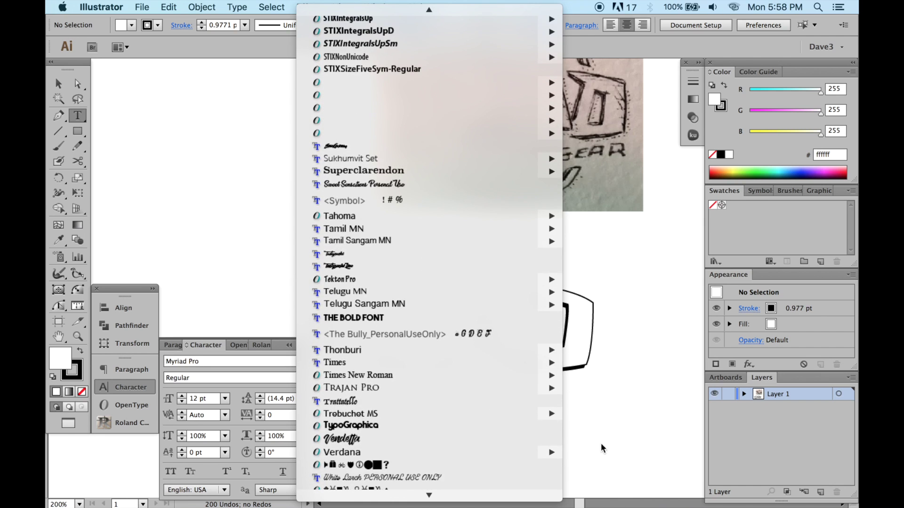
mouse_move(494, 413)
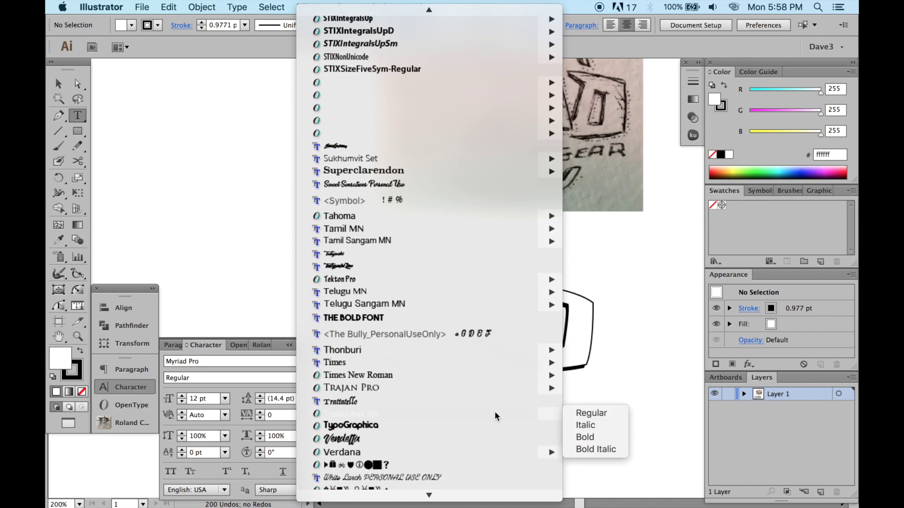
left_click(596, 414)
left_click(347, 427)
type("SURF GEAR")
Set the tracking of the whole SURF GEAR line to 1490
key("super+a")
left_click(259, 413)
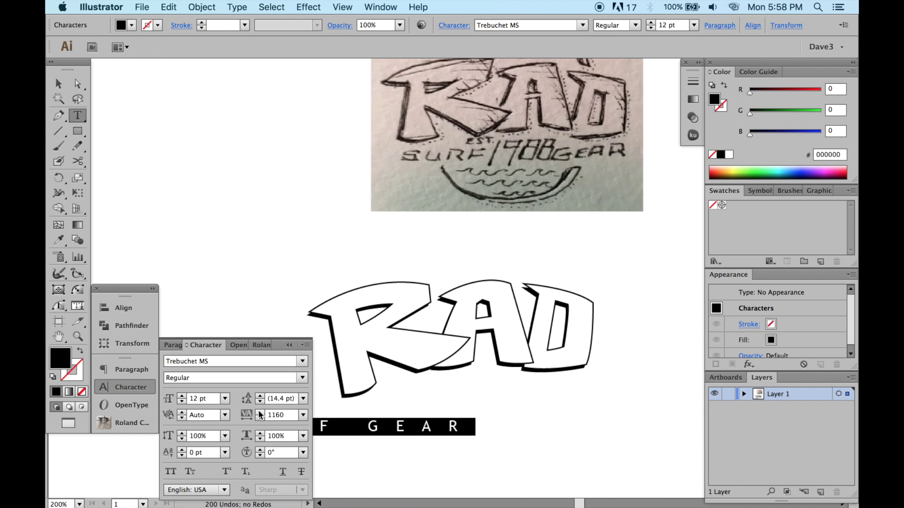
left_click(292, 348)
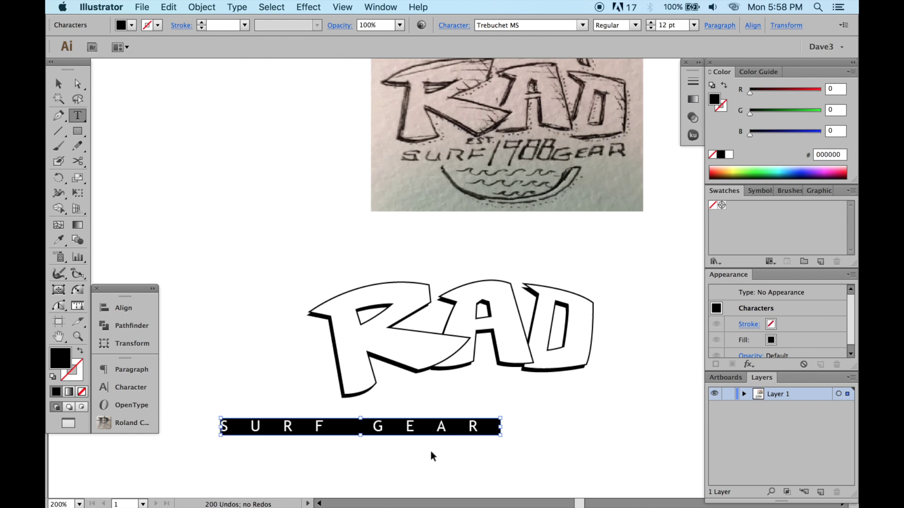
Move the SURF GEAR line directly beneath the RAD lettering and set its font style to Bold
key("Escape")
left_click_drag(450, 434, 563, 417)
left_click(125, 387)
left_click(258, 377)
left_click(244, 418)
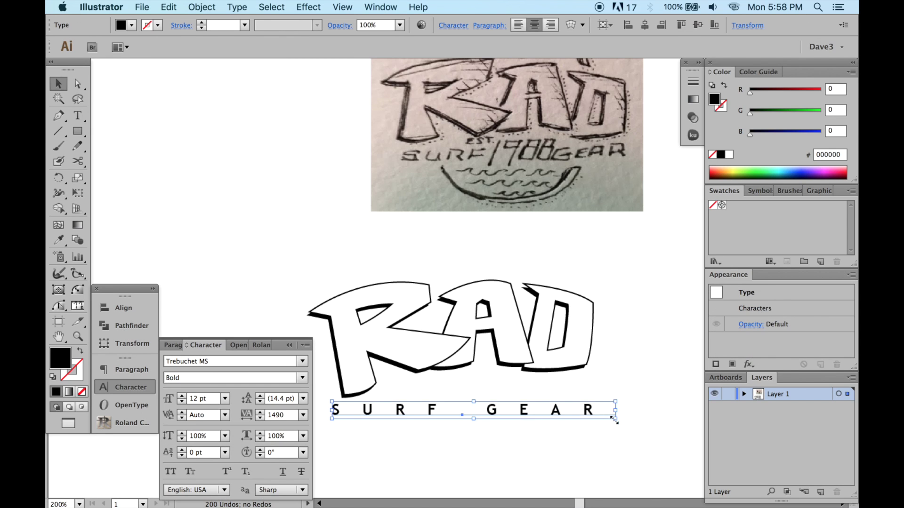
left_click(560, 448)
Draw the first 8 of 1988 as a smaller box on a larger box with 2 pt strokes
scroll(575, 377, "down", 3)
scroll(575, 378, "left", 2)
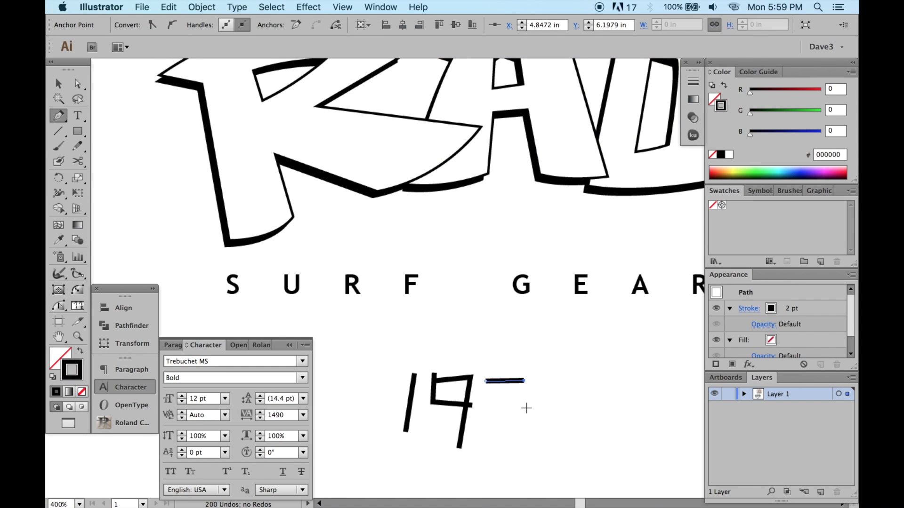
left_click(526, 407)
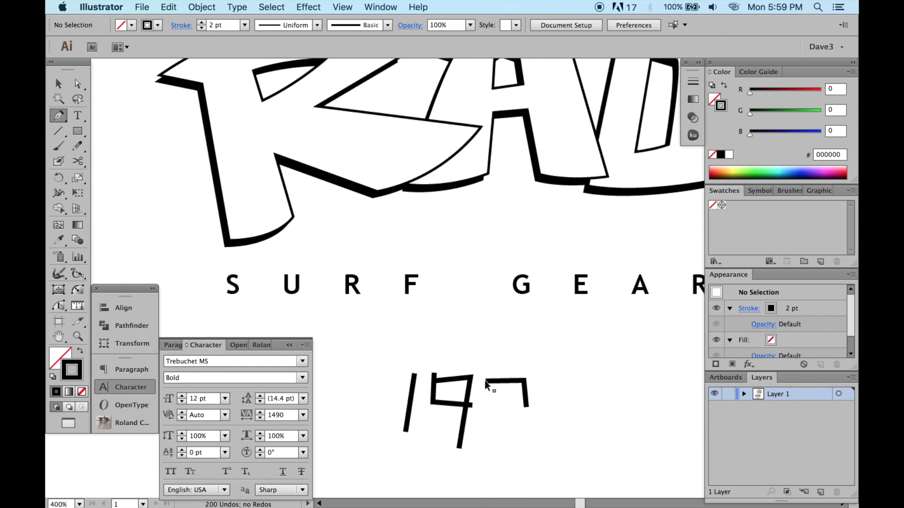
left_click(489, 410, "super")
left_click(481, 410)
left_click(536, 408)
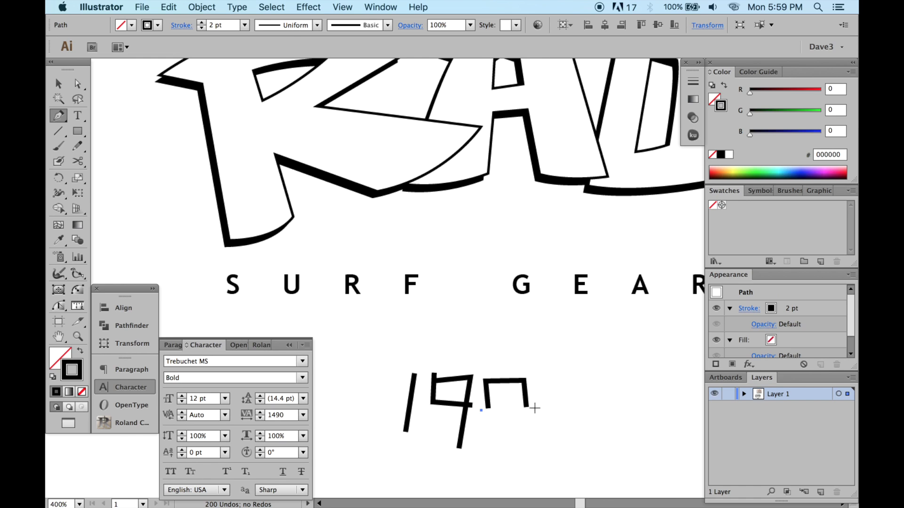
left_click(537, 444)
left_click(480, 443)
left_click(481, 410)
left_click(547, 383, "super")
Draw the last 8 of 1988 as two stacked boxes with 2 pt strokes
left_click(548, 384)
left_click(579, 382)
left_click(579, 403)
left_click(556, 393, "super")
left_click(548, 384)
left_click(547, 407)
left_click(586, 406)
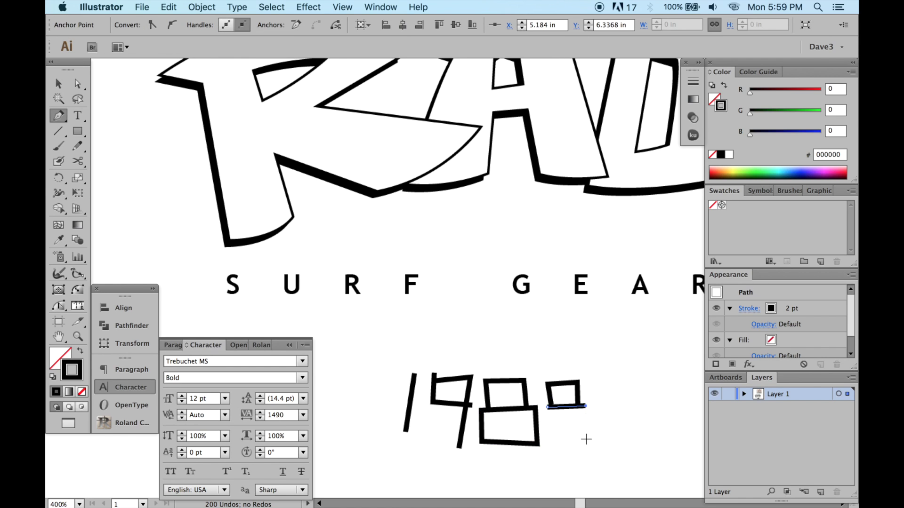
left_click(547, 408)
left_click(568, 417, "super")
Move the 1 of 1988 slightly closer to the 9
scroll(590, 406, "down", 2)
key("v")
mouse_move(445, 336)
left_mouse_down()
mouse_move(465, 399)
mouse_move(431, 419)
left_mouse_up()
key("Right")
left_click(430, 419)
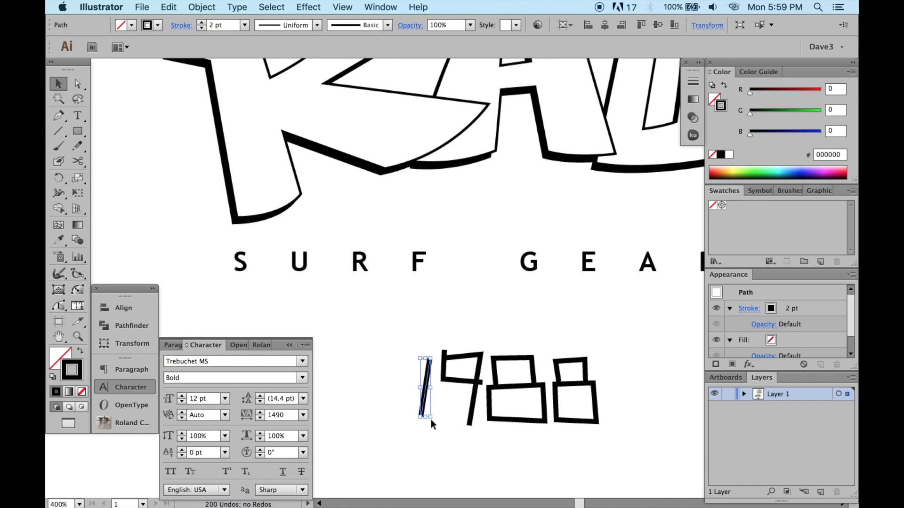
Thicken the lower ends of the 1988 digits' strokes with the Width tool for a tapered look
left_click(61, 195)
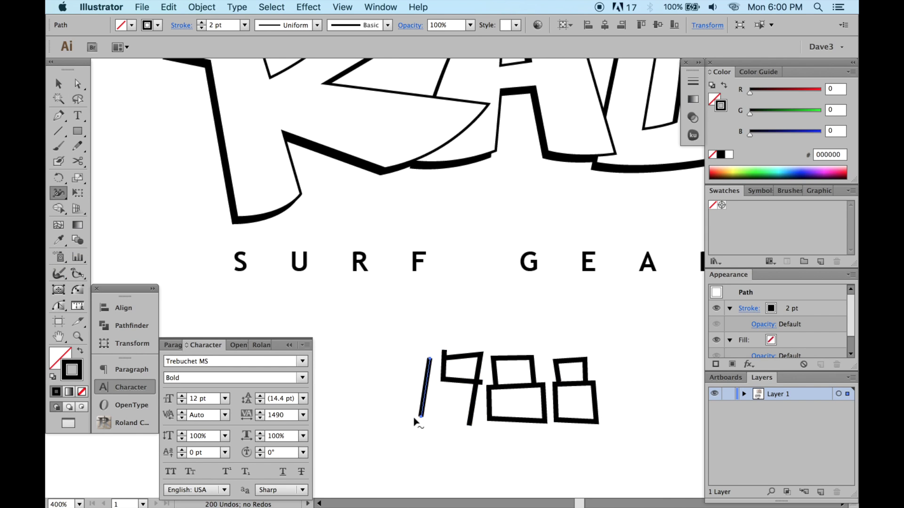
left_click_drag(463, 426, 492, 416)
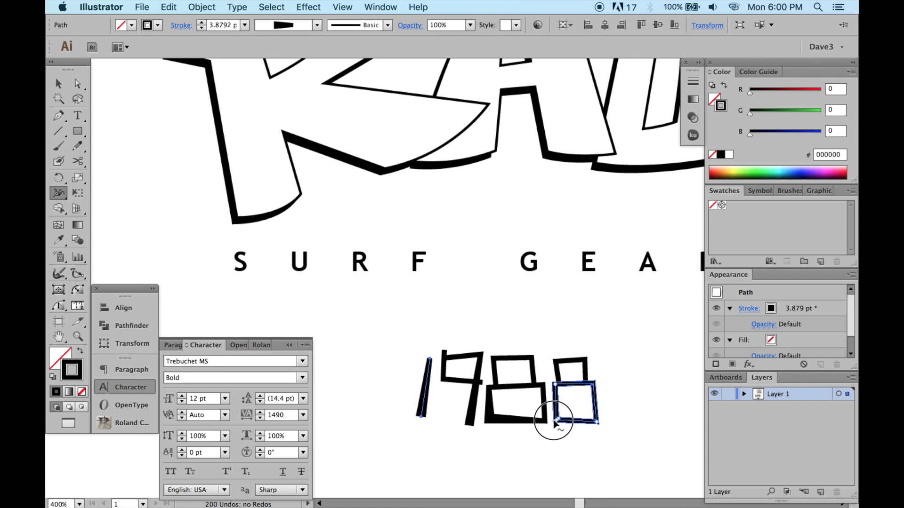
key("super+shift+a")
Reshape the upper box of the last 8 by adjusting its corner points and stroke width
scroll(606, 359, "up", 2)
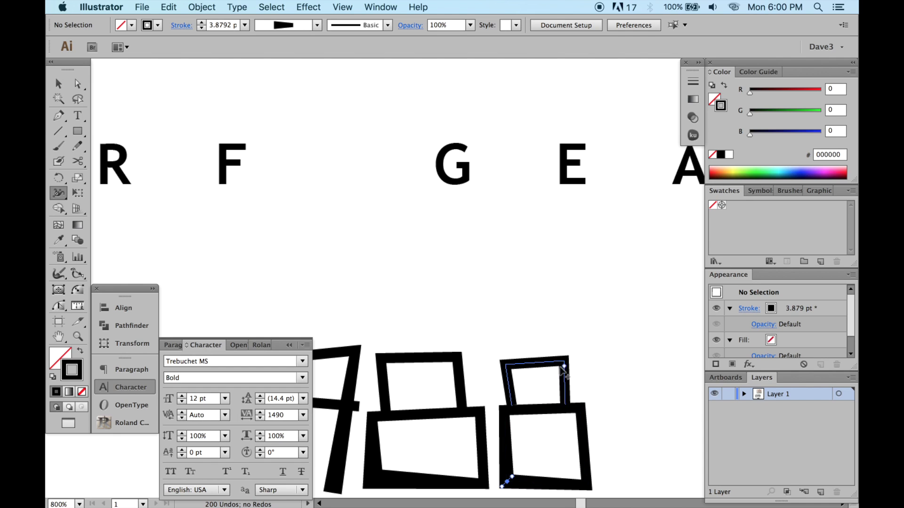
scroll(558, 368, "up", 2)
left_click(563, 360)
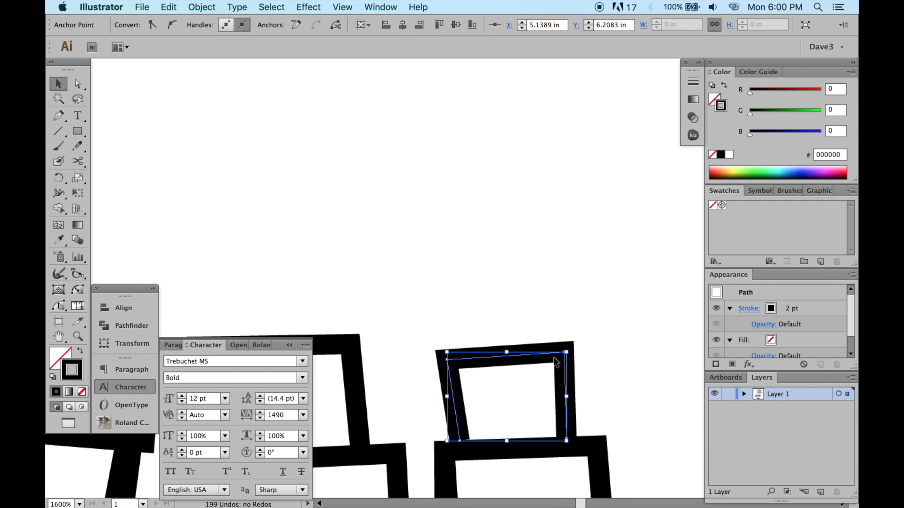
left_click_drag(570, 351, 570, 350)
left_click_drag(469, 378, 561, 356)
left_click_drag(442, 322, 449, 319)
key("super+shift+a")
Adjust the stroke width at the 9's upper-right corner with the Width tool
left_click_drag(418, 293, 624, 263)
left_click_drag(446, 275, 452, 269)
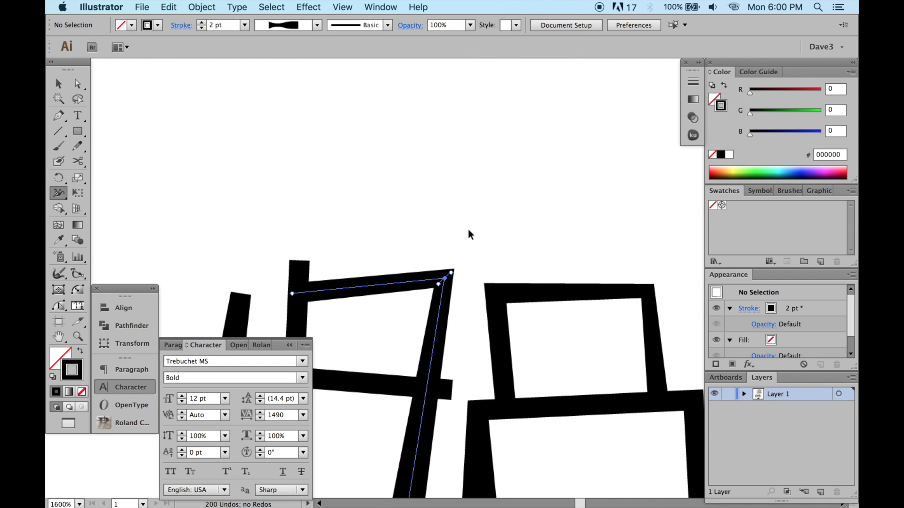
left_click_drag(468, 230, 603, 132)
scroll(480, 210, "down", 3)
left_click_drag(480, 210, 370, 286)
Refine the top-right anchor point of the last 8's upper box
key("a")
left_click(563, 284)
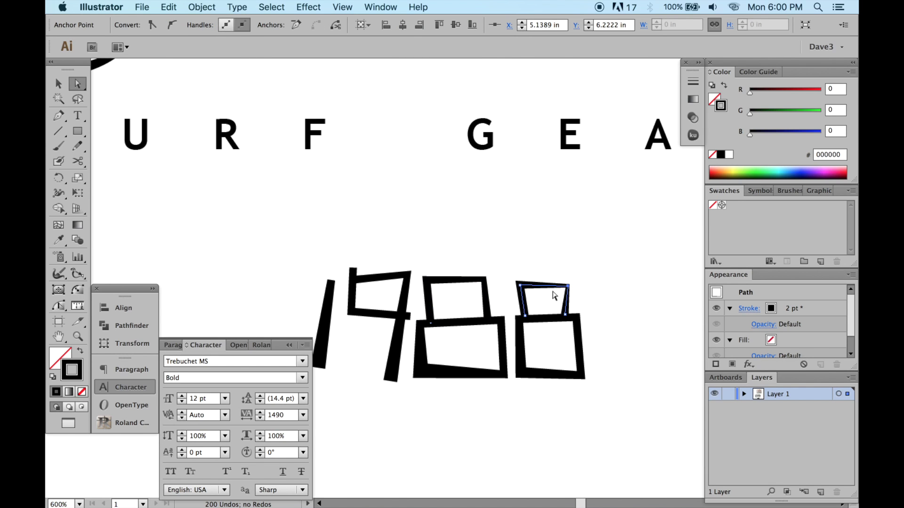
key("super+minus")
Enlarge the tapered 1 so it extends slightly above and below the other digits of 1988
left_click_drag(361, 327, 390, 310)
left_click(383, 297)
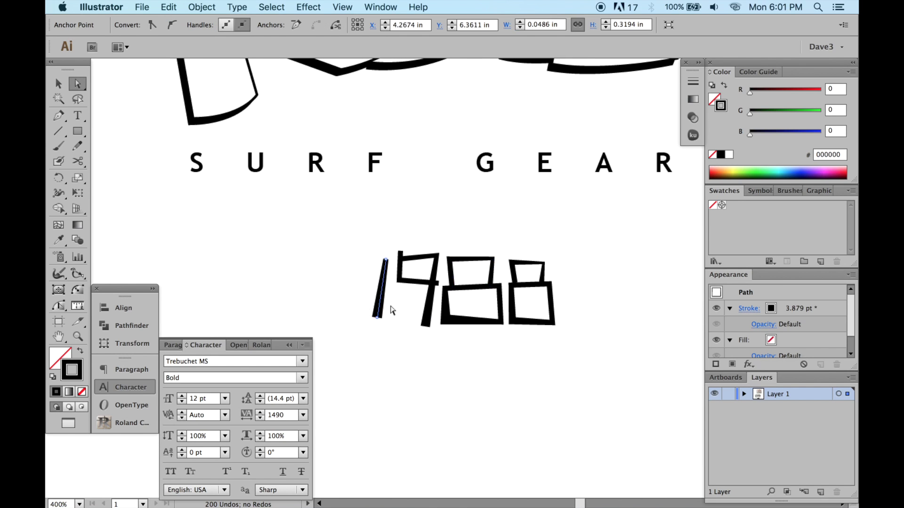
left_click(376, 321)
key("s")
left_click(371, 359, "alt")
key("Escape")
left_click_drag(384, 279, 374, 330)
key("a")
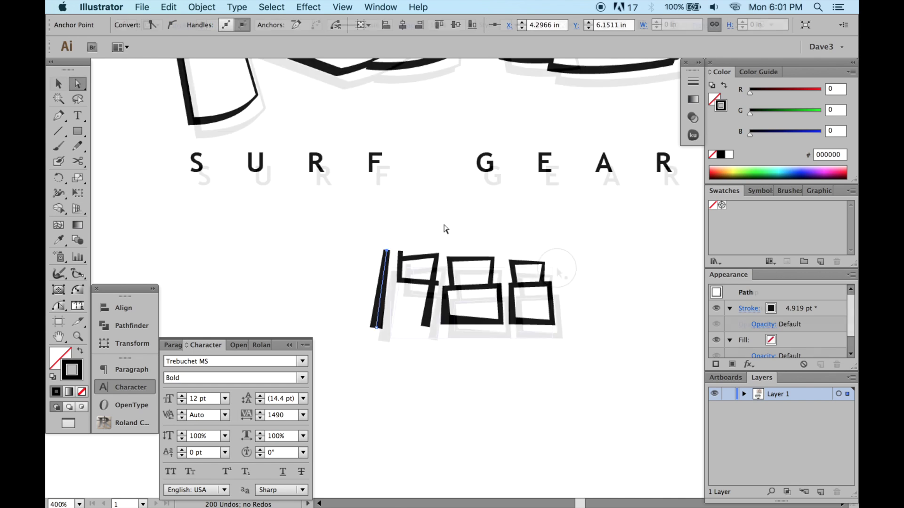
Widen the gap between SURF and GEAR and place the 1988 numerals inside it, scaled down to fit
left_click_drag(519, 315, 490, 186)
triple_click(488, 180)
left_click(480, 194)
left_click(475, 235, "super")
left_click_drag(475, 235, 591, 128)
left_click(578, 178, "shift+super")
Tilt the 1988 group slightly clockwise and reposition it between SURF and GEAR
key("r")
left_click_drag(541, 273, 535, 278)
key("v")
left_click_drag(503, 206, 494, 203)
key("Left")
Reduce the stroke weight of the 1988 group to about 2 pt
left_click(692, 81)
left_click(577, 86)
left_click(577, 92)
left_click(577, 92)
left_click(578, 87)
left_click(588, 89)
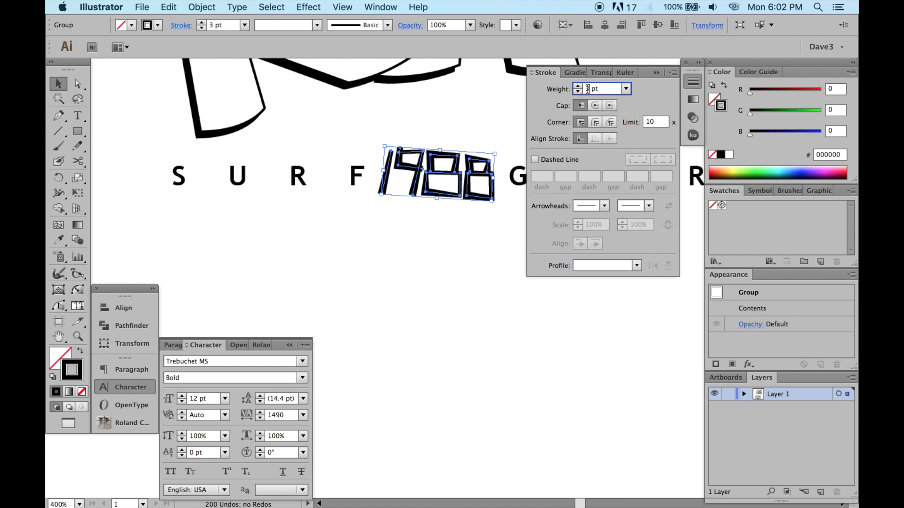
type("2.")
key("Return")
left_click(461, 303)
Fine-tune the rotation of the 1988 group between SURF and GEAR
scroll(501, 232, "up", 3)
scroll(501, 232, "left", 1)
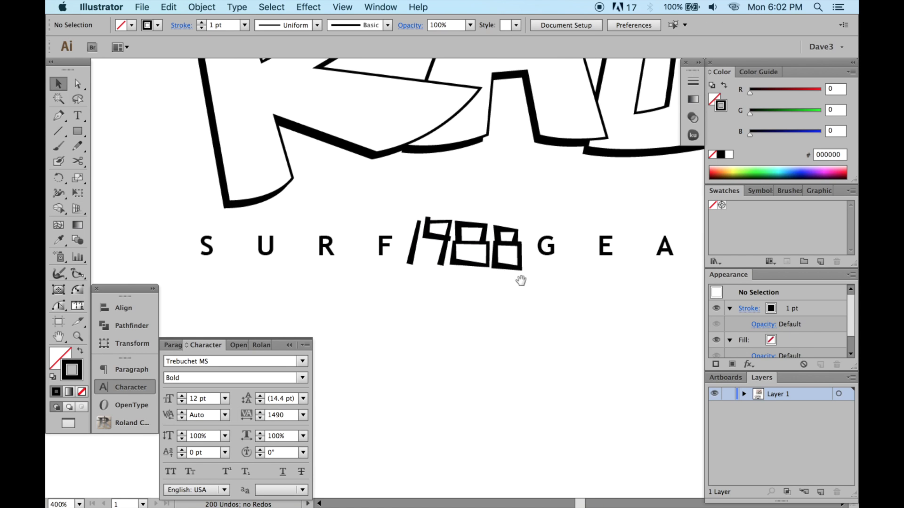
left_click_drag(498, 288, 552, 250)
left_click(551, 250, "shift")
key("r")
left_click_drag(553, 360, 550, 363)
Spread SURF and GEAR farther apart and enlarge the 1988 group to fill the gap
double_click(539, 252)
left_click(490, 271)
left_click(58, 84)
left_click(515, 271)
left_click_drag(515, 271, 531, 284)
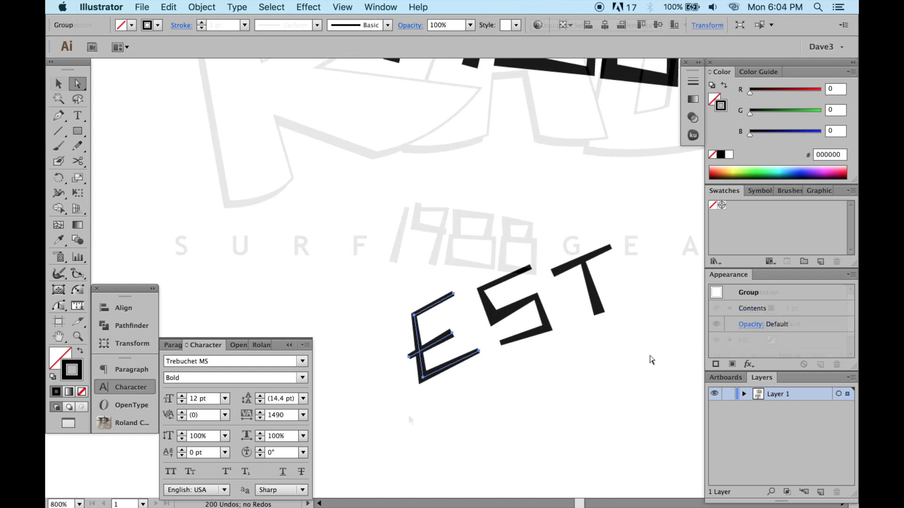
Enlarge the T of the hand-drawn EST slightly and nudge it up and to the right
left_click_drag(618, 336, 575, 233)
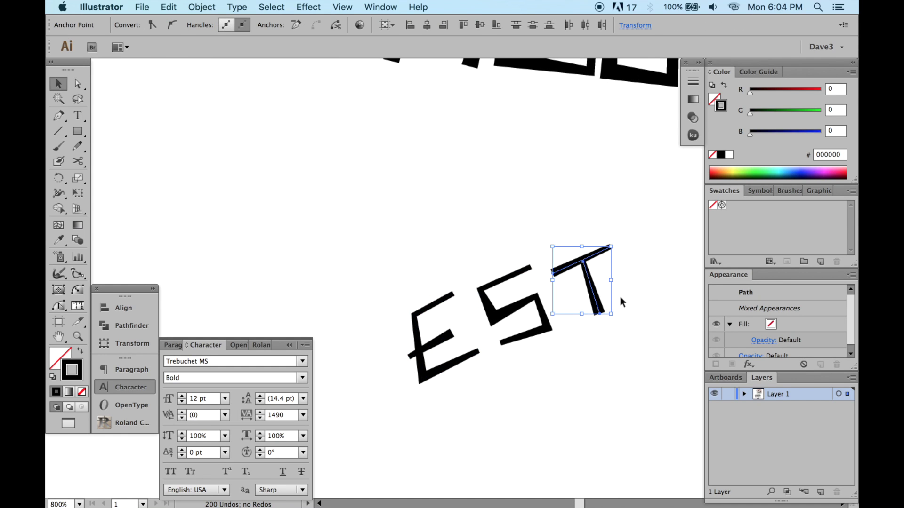
left_click_drag(611, 314, 618, 321)
key("Up")
key("Right")
left_click(605, 403)
scroll(607, 398, "right", 3)
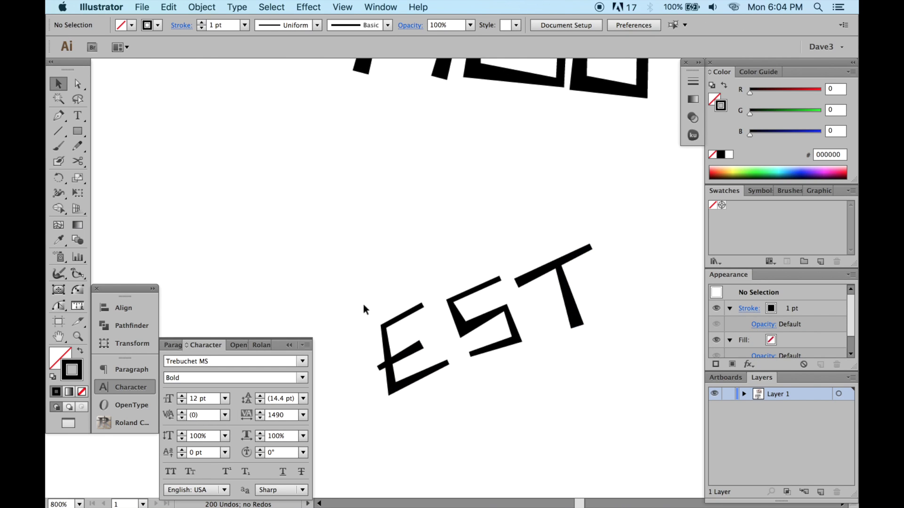
Scale the E of EST down slightly and set it closer to the S
left_click(387, 331)
left_click(380, 307)
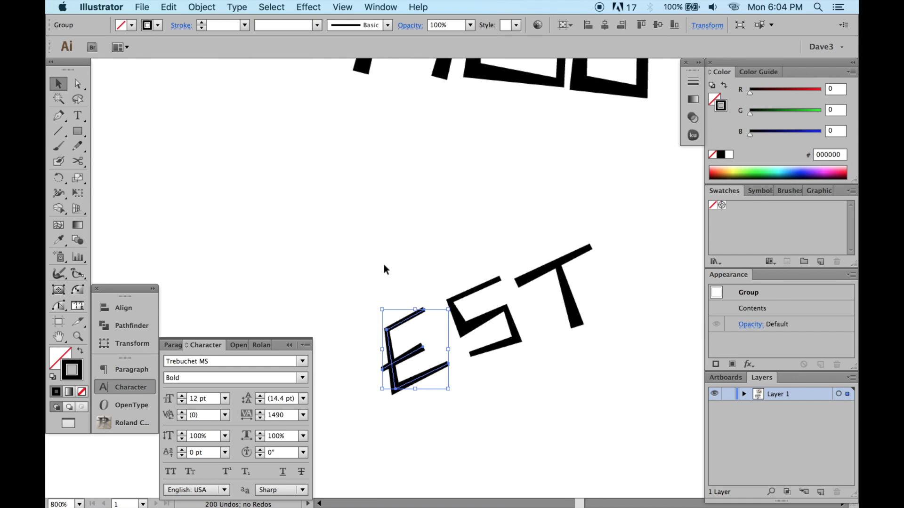
left_click(405, 278)
Set the stroke weight of the E in EST to 2 pt
scroll(438, 299, "down", 3)
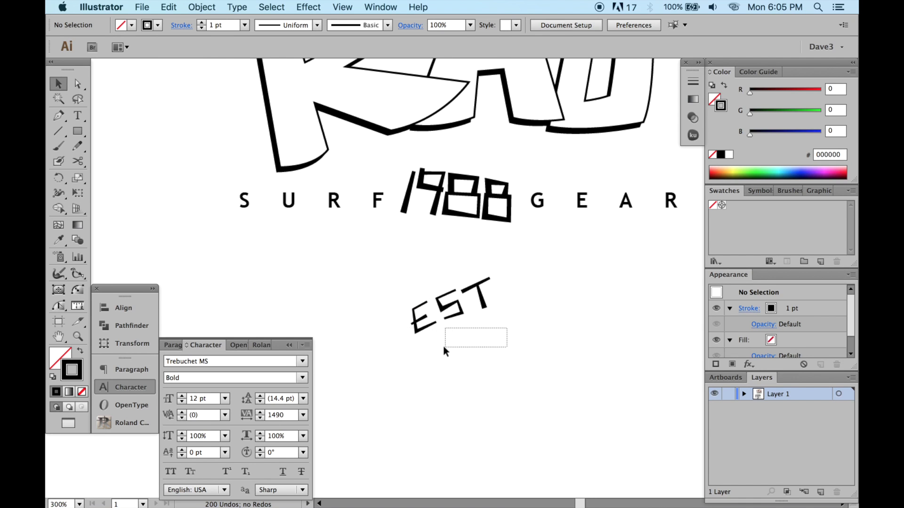
left_click_drag(443, 350, 426, 340)
left_click(692, 82)
left_click(627, 89)
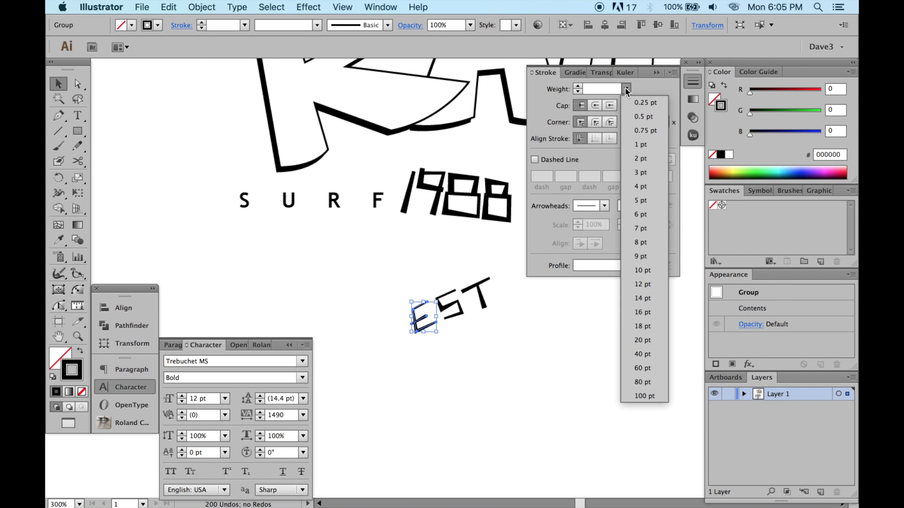
left_click(641, 159)
left_click(516, 320)
left_click(692, 82)
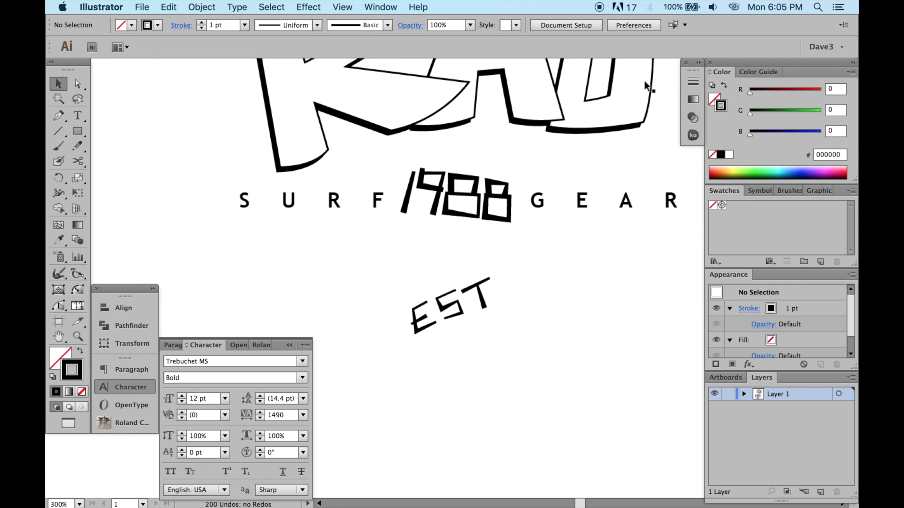
Group the E, S and T letters together
scroll(419, 330, "up", 2)
left_click_drag(397, 244, 564, 355)
key("super+g")
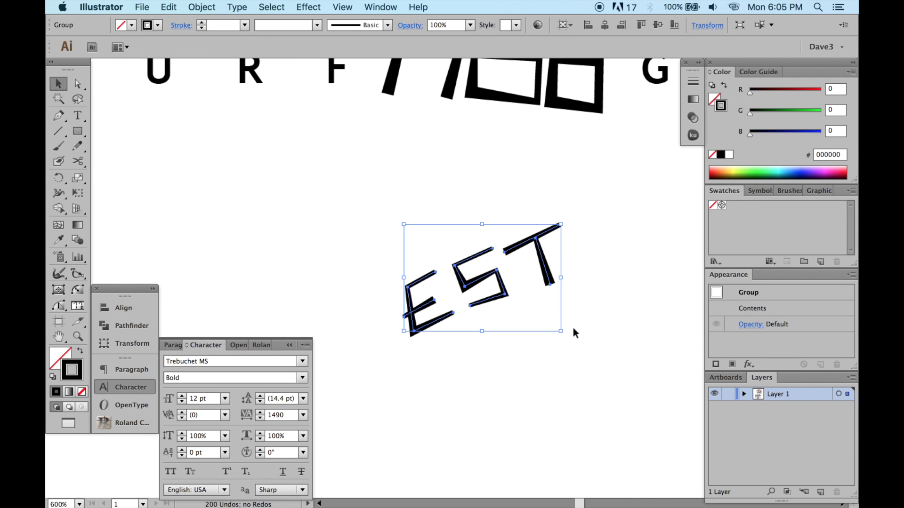
Draw a short slanted period after the T with the Pen tool and thicken its stroke
left_click(577, 293)
key("p")
left_click(571, 265)
left_click(574, 277)
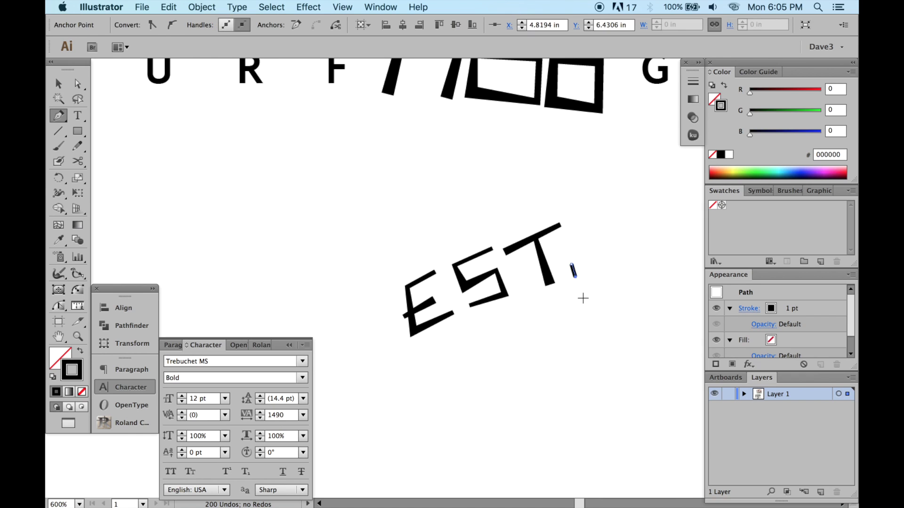
left_click(692, 82)
left_click(656, 73)
left_click(593, 301, "super")
Group the period with EST and move the group just above the 1 and 9 of 1988
left_click_drag(427, 262, 353, 226)
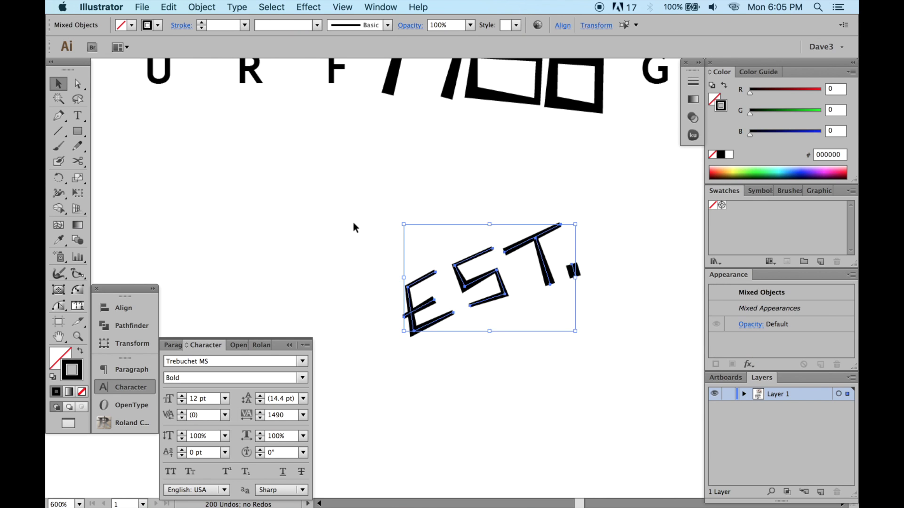
key("super+g")
key("super+minus")
left_click_drag(509, 311, 485, 301)
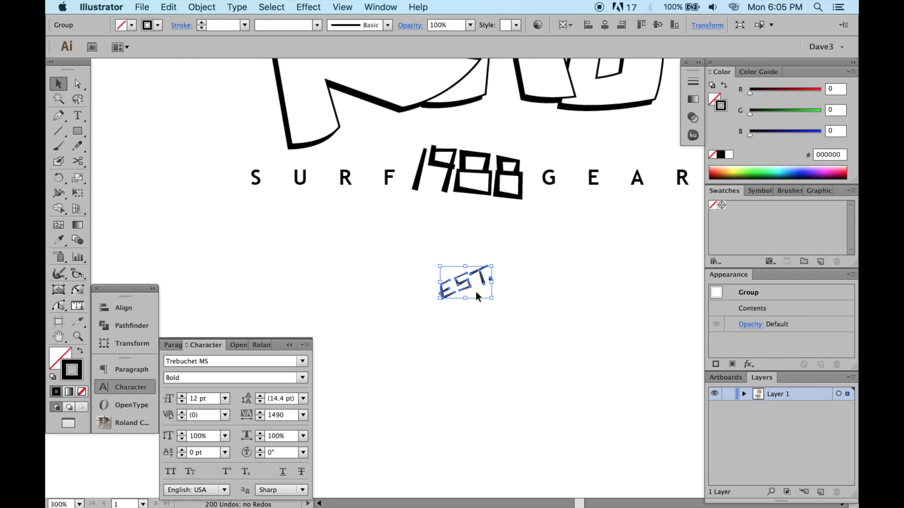
left_click_drag(431, 201, 430, 137)
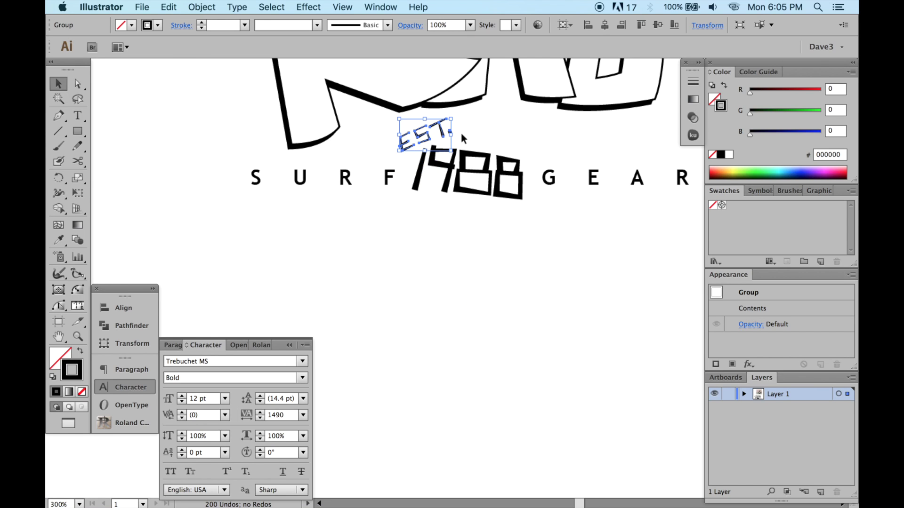
Set the stroke weight of the EST. group to 2 pt
left_click(692, 83)
left_click(627, 89)
left_click(639, 170)
left_click(627, 89)
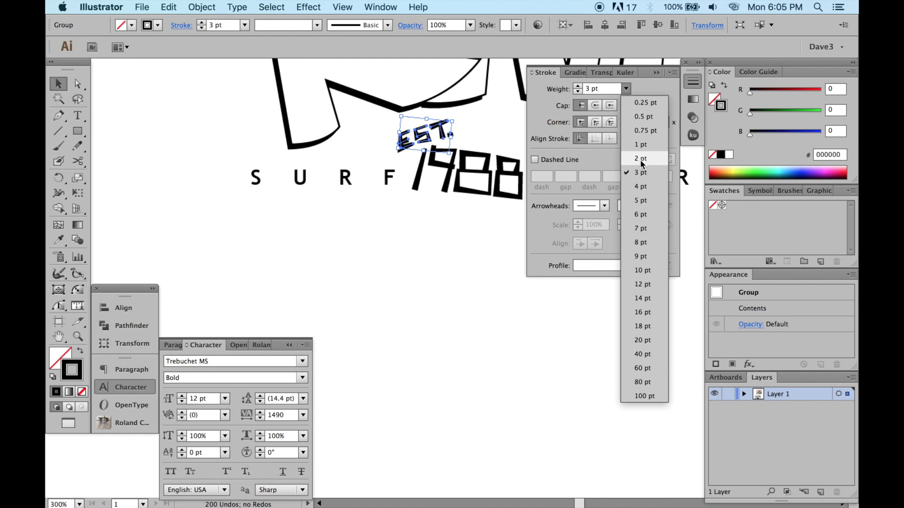
left_click(631, 131)
left_click(656, 73)
left_click(544, 259)
Fine-tune the placement of EST. and 1988 between SURF and GEAR with small nudges
scroll(526, 297, "up", 2)
scroll(526, 302, "up", 2)
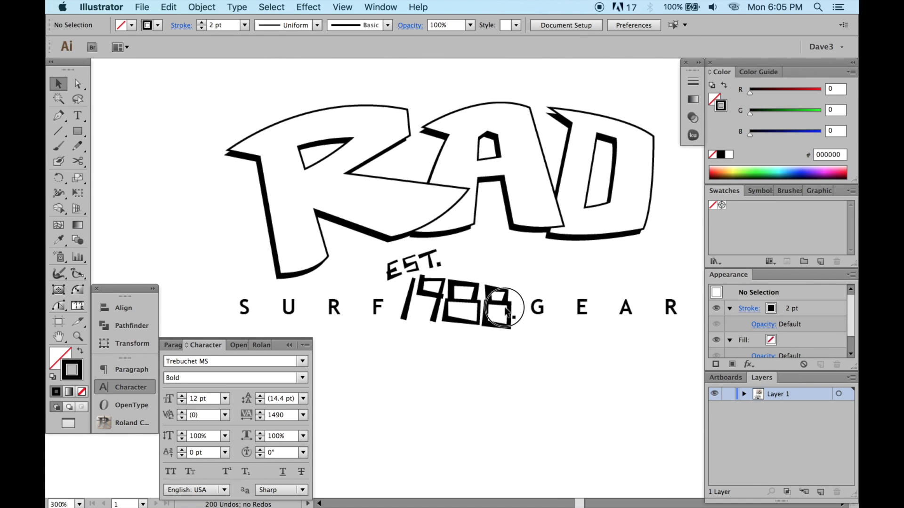
left_click_drag(435, 347, 360, 234)
left_click(537, 298, "shift")
key("Right")
key("Right")
key("Left")
key("Left")
left_click_drag(464, 315, 468, 319)
left_click(475, 369)
Draw a large unfilled circle over the middle of the RAD logo and nudge it down
scroll(518, 363, "left", 2)
scroll(544, 359, "down", 1)
scroll(544, 358, "up", 1)
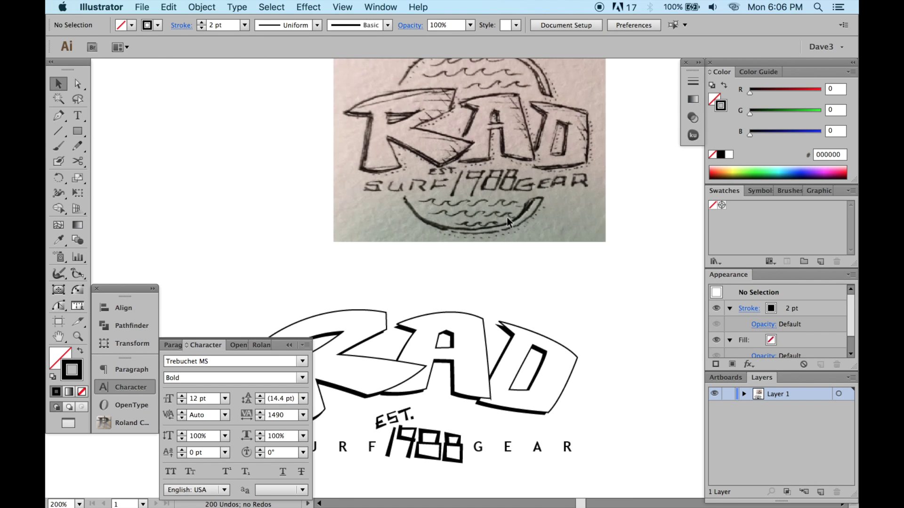
scroll(506, 217, "down", 3)
left_click(490, 262)
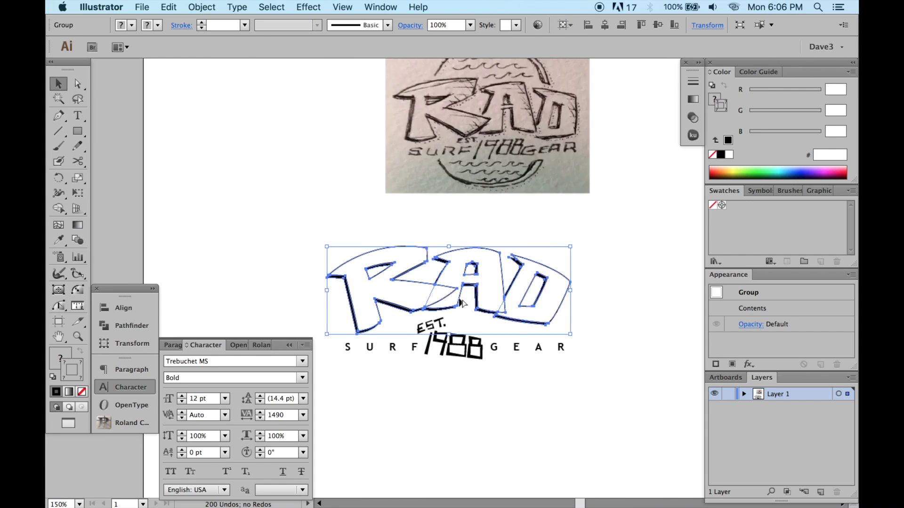
scroll(461, 304, "down", 4)
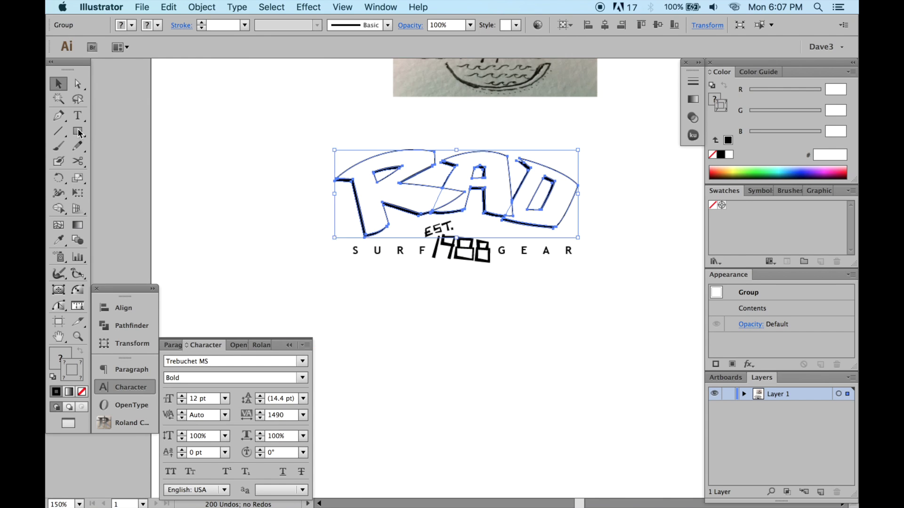
left_click_drag(78, 131, 152, 162)
key("super+minus")
mouse_move(427, 145)
left_mouse_down()
mouse_move(505, 279)
mouse_move(521, 265)
mouse_move(534, 268)
left_mouse_up()
key("Down")
key("Down")
key("Down")
key("Down")
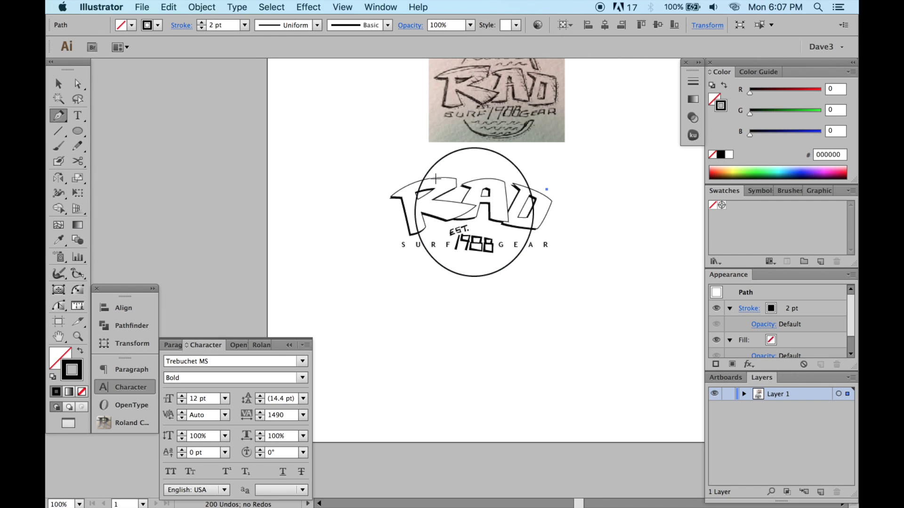
Draw curved Pen paths across the circle, one above the RAD lettering and one below SURF GEAR
left_click_drag(357, 198, 354, 199)
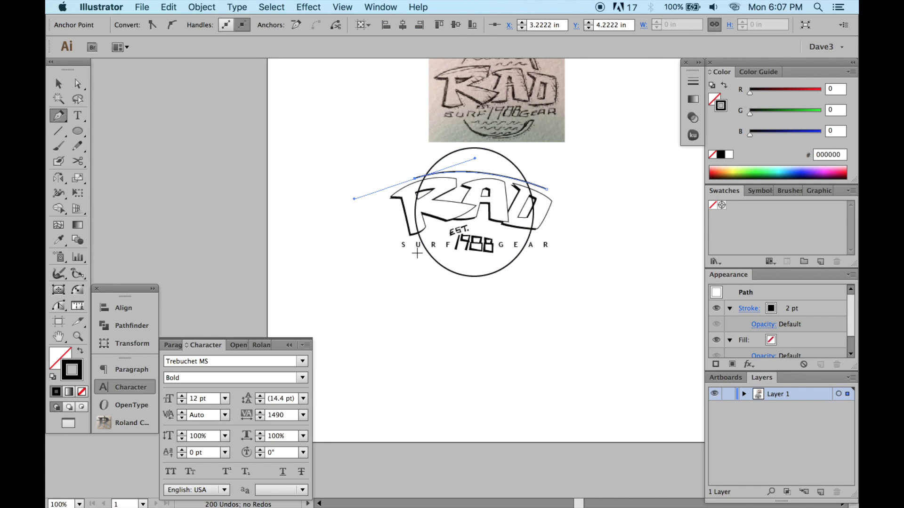
left_click_drag(529, 253, 589, 239)
key("v")
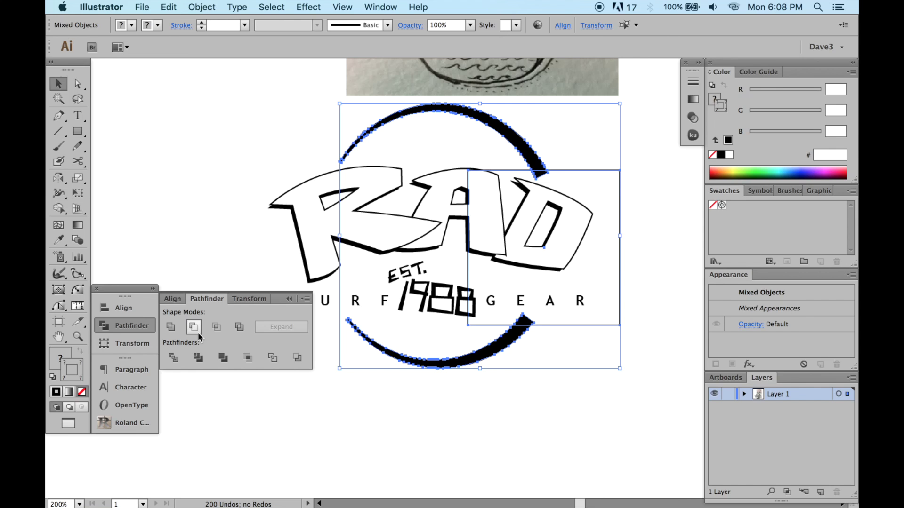
Square off the right ends of the arcs by subtracting the rectangle with Minus Front, and raise the lower arc closer to SURF GEAR
left_click(198, 333)
left_click(523, 395)
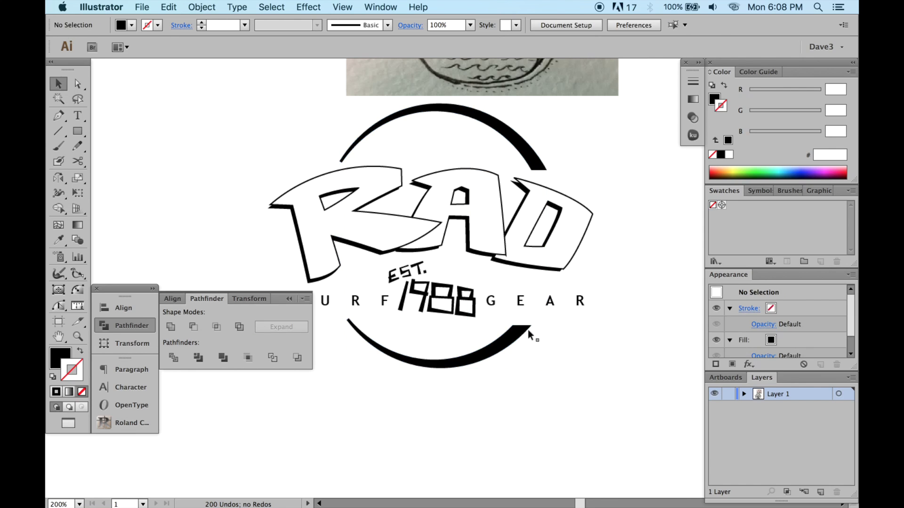
left_click(512, 343)
left_click(522, 346)
double_click(517, 338)
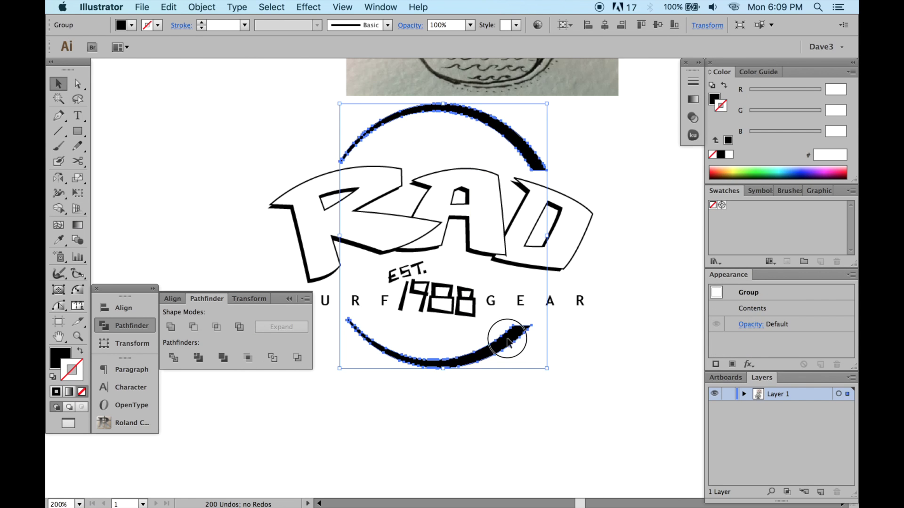
left_click(557, 342)
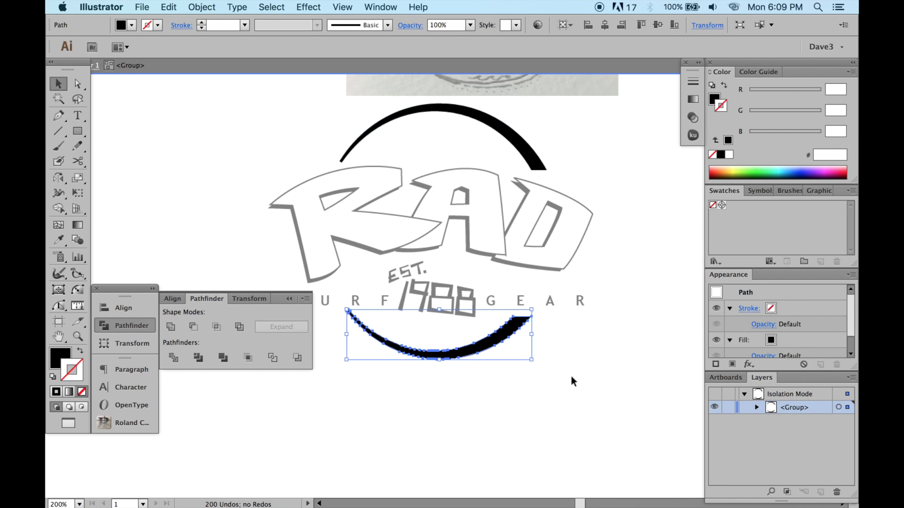
double_click(570, 373)
scroll(565, 292, "up", 3)
left_click(554, 219)
scroll(553, 219, "up", 3)
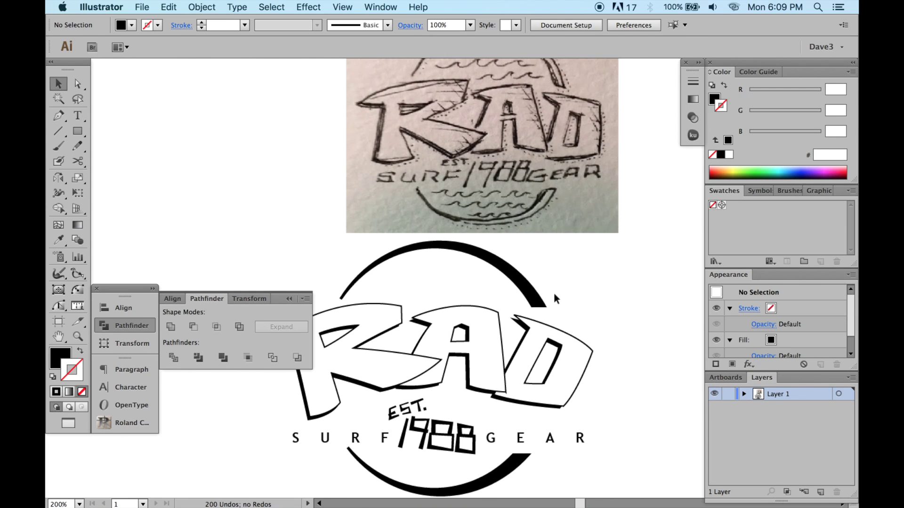
left_click(560, 301)
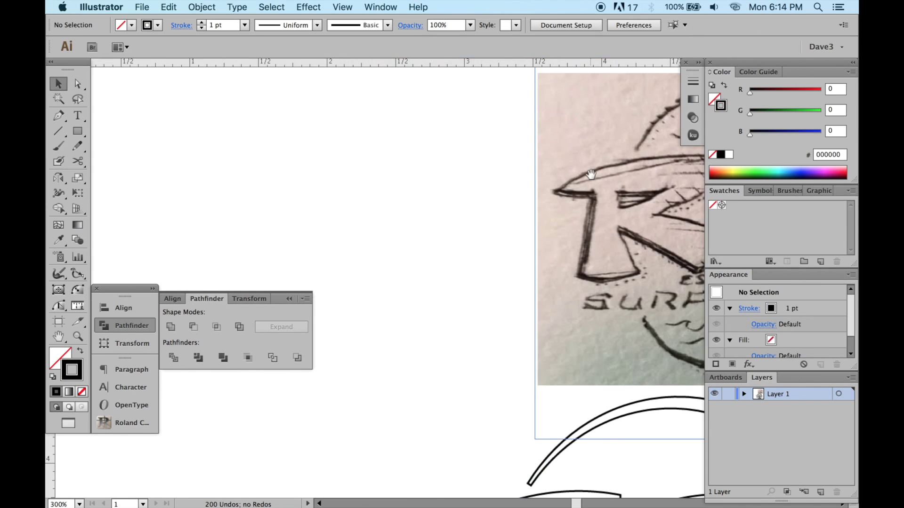
left_click_drag(591, 174, 238, 246)
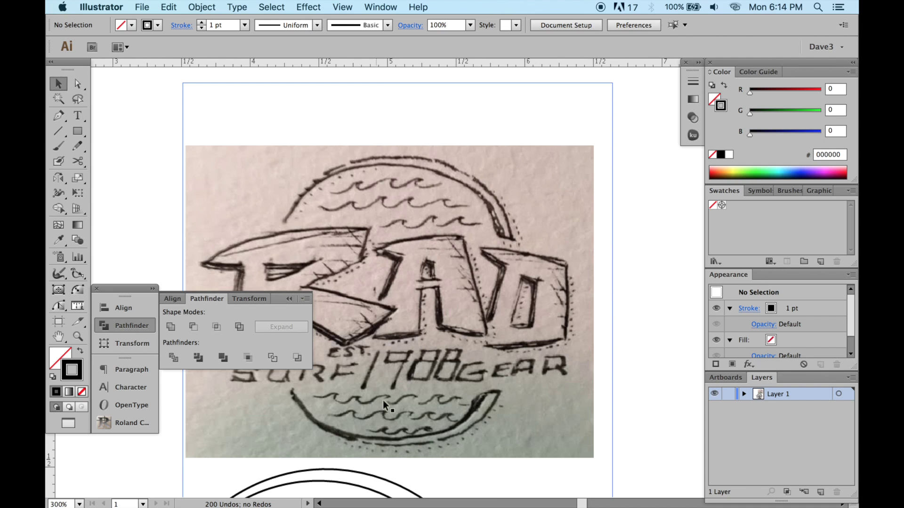
mouse_move(372, 422)
left_mouse_down()
mouse_move(555, 412)
mouse_move(617, 351)
mouse_move(566, 250)
mouse_move(603, 283)
mouse_move(594, 414)
left_mouse_up()
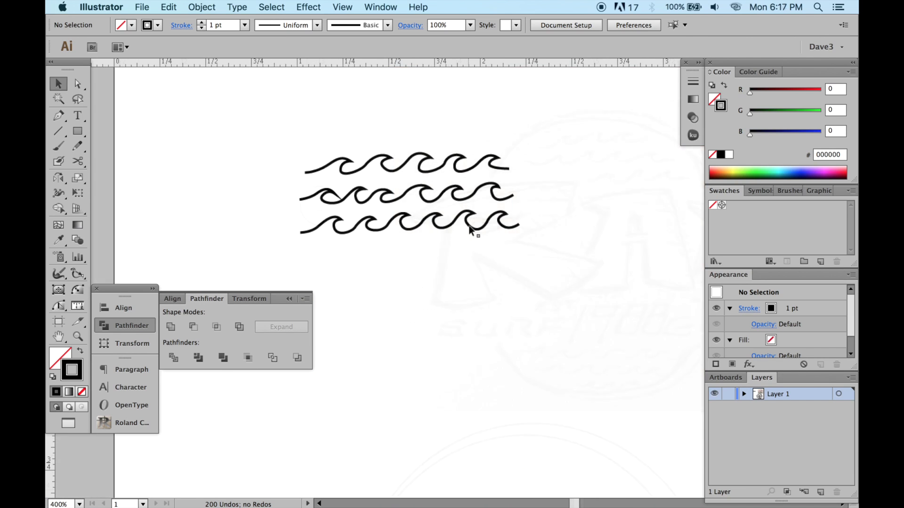
Move one wave row inside the upper arc and delete its surplus end portion
mouse_move(595, 209)
left_mouse_down()
mouse_move(616, 108)
mouse_move(251, 288)
left_mouse_up()
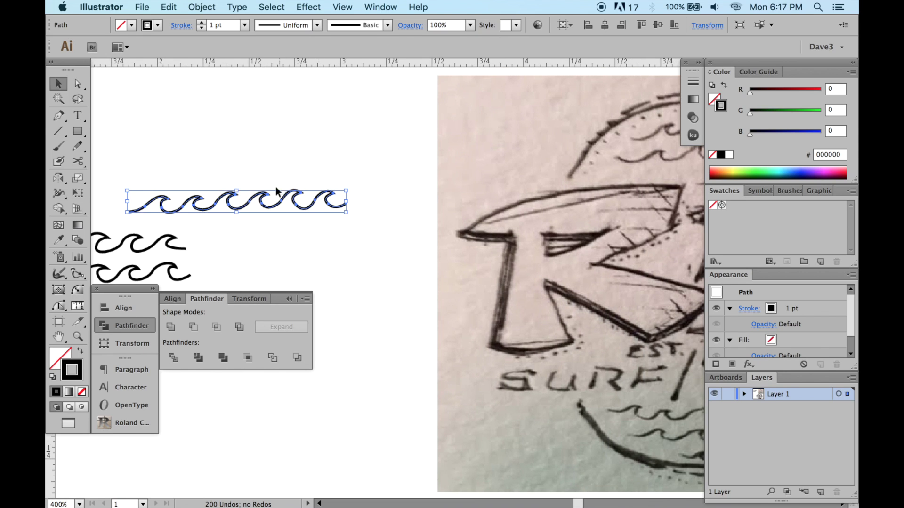
scroll(294, 204, "down", 2)
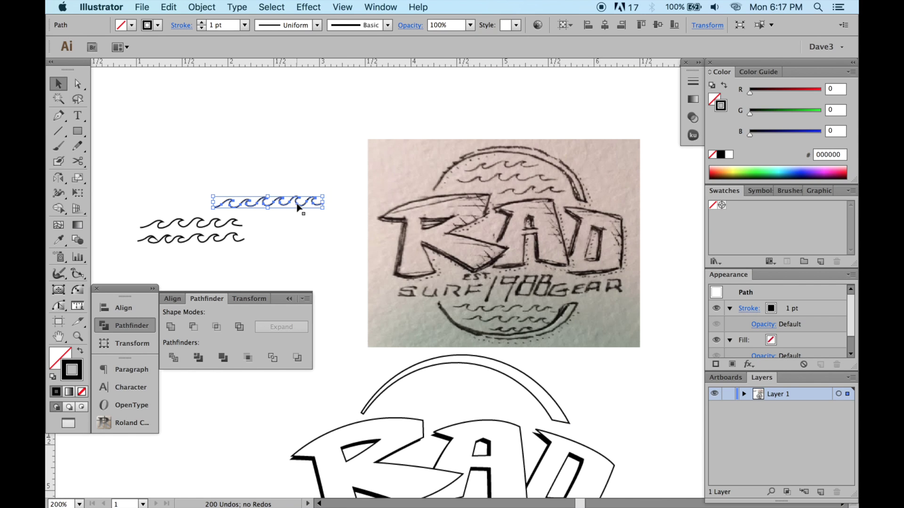
mouse_move(299, 208)
left_mouse_down()
mouse_move(466, 347)
mouse_move(495, 388)
mouse_move(544, 358)
mouse_move(565, 370)
mouse_move(495, 391)
left_mouse_up()
key("a")
key("Delete")
key("v")
Paste a copy of the wave row and nudge it down and right to form a second row in the upper arc
key("super+v")
key("shift+Down")
key("shift+Down")
key("shift+Down")
key("shift+Down")
key("shift+Down")
key("shift+Down")
key("shift+Down")
key("shift+Down")
key("shift+Down")
key("Right")
key("Right")
key("Right")
key("Right")
key("Right")
key("Right")
key("Up")
key("Right")
Delete the surplus wave portion at the end of the pasted row
key("a")
scroll(530, 400, "up", 2)
left_click_drag(619, 356, 599, 276)
key("v")
left_click(561, 421, "shift")
key("Delete")
Paste another wave row, nudge it down below the others and send it behind the RAD lettering
key("super+v")
key("Down")
key("Down")
key("Down")
key("super+shift+bracketleft")
Scale the wave rows in the upper arc down slightly so they fit inside it
scroll(664, 224, "down", 2)
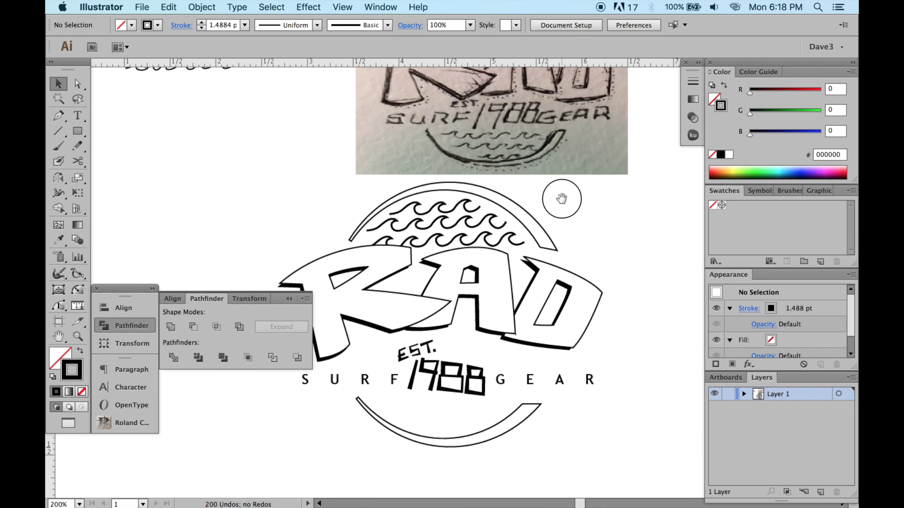
left_click(539, 231, "shift")
left_click(538, 230, "shift")
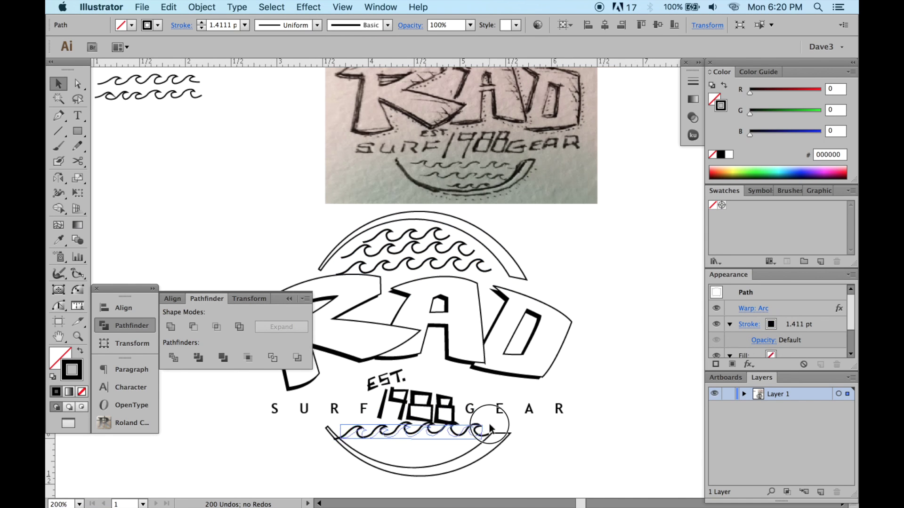
Adjust the wave row at the top of the lower arc and remove its Warp: Arc effect
left_click_drag(345, 440, 346, 438)
scroll(345, 440, "up", 4)
scroll(407, 335, "down", 2)
left_click(795, 309)
left_click(836, 365)
left_click(606, 373)
Place a slightly smaller, white-filled second wave row below the first inside the lower arc, overlapping it
scroll(463, 427, "down", 2)
mouse_move(512, 208)
left_mouse_down()
mouse_move(521, 417)
mouse_move(584, 417)
left_mouse_up()
scroll(517, 401, "up", 2)
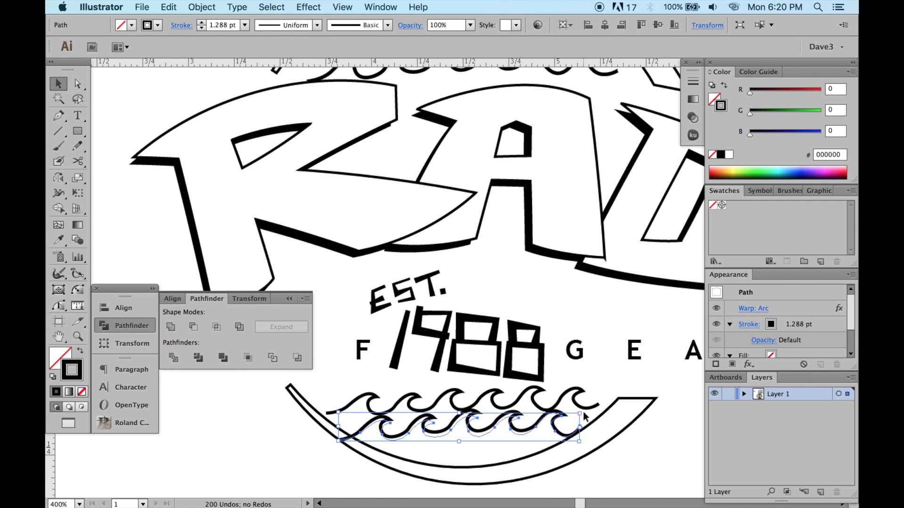
key("a")
left_click(569, 418)
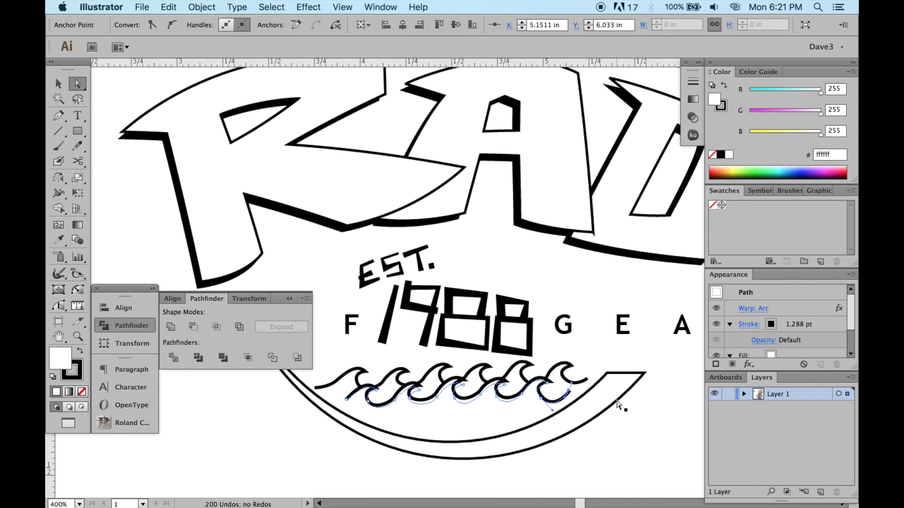
Add a shorter third wave row beneath the second one in the lower arc
scroll(566, 419, "up", 2)
left_click(545, 457)
scroll(545, 457, "down", 3)
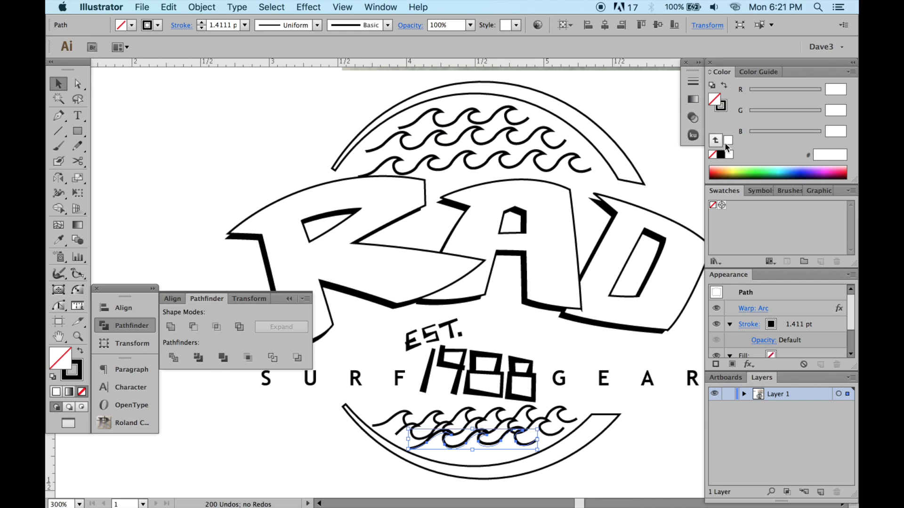
Fill the upper arc's wave rows with white and move them closer together so they overlap
key("v")
scroll(598, 424, "up", 1)
left_click(589, 202)
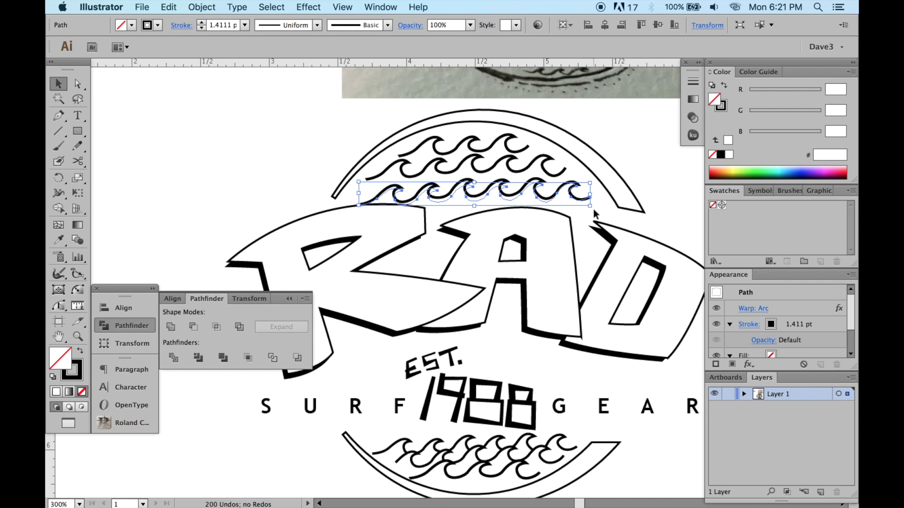
left_click(549, 177)
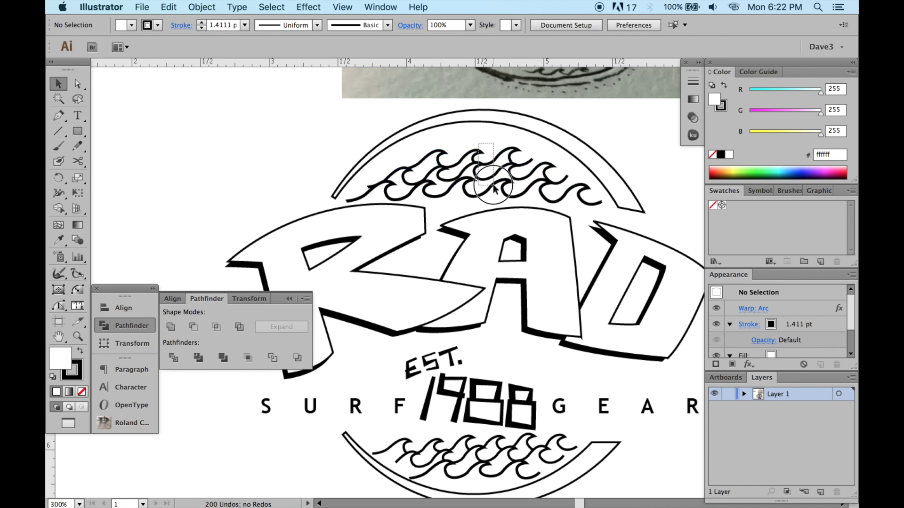
Draw two sets of staggered 1 pt horizontal hatch lines beside the logo and lengthen the upper set
left_click(58, 115)
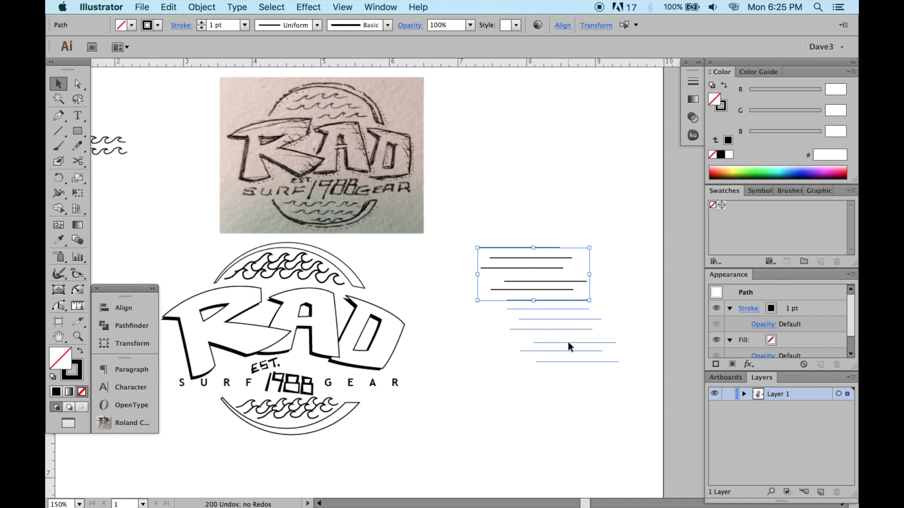
left_click_drag(559, 289, 608, 296)
left_click(621, 411)
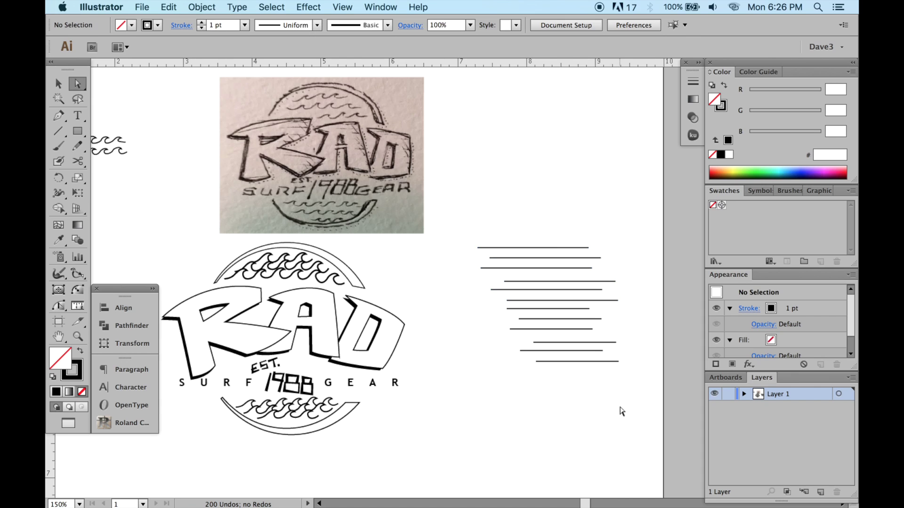
Cross the ends of the horizontal hatch lines with a column of parallel diagonal lines, adjusting their spacing and length
left_click(583, 240)
left_click(625, 295, "super")
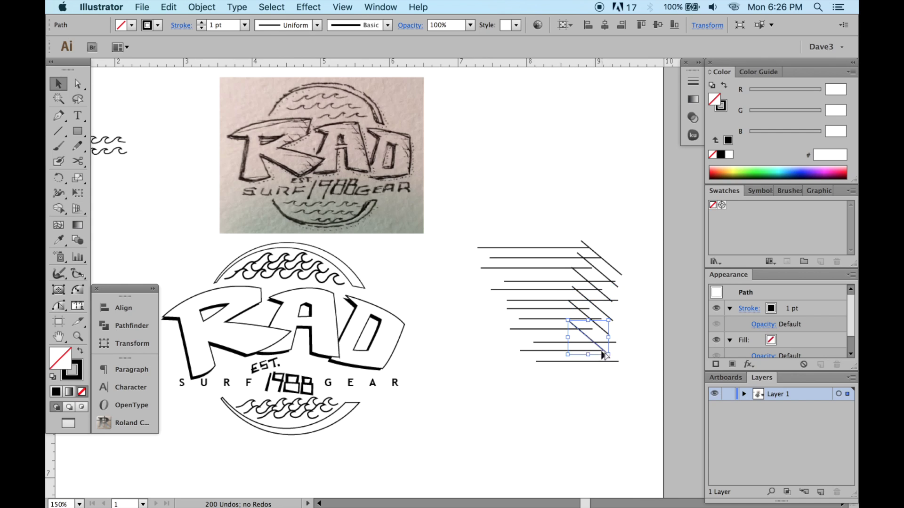
left_click_drag(571, 305, 572, 287)
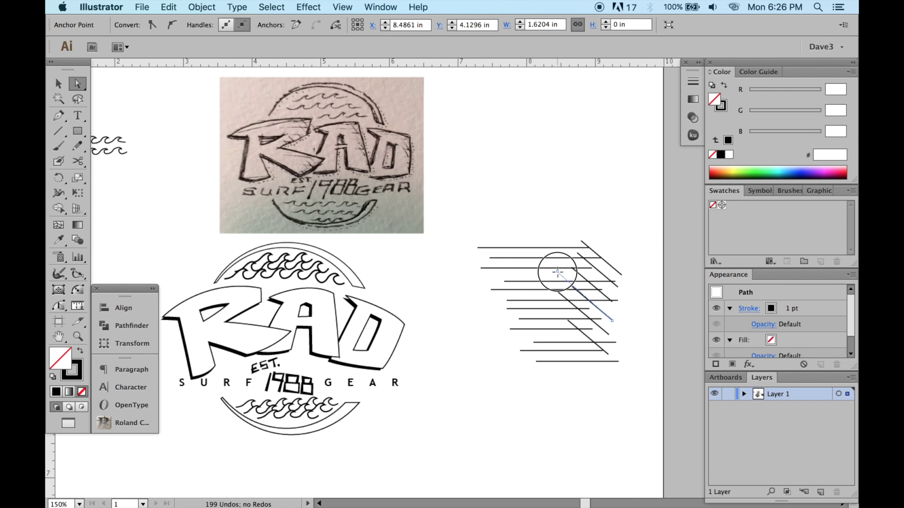
key("v")
left_click(622, 199)
Select the finished hatch lines and adjust their stroke options
left_click_drag(602, 226, 574, 372)
left_click(692, 81)
left_click(626, 89)
left_click(646, 103)
left_click(569, 421)
left_click(655, 72)
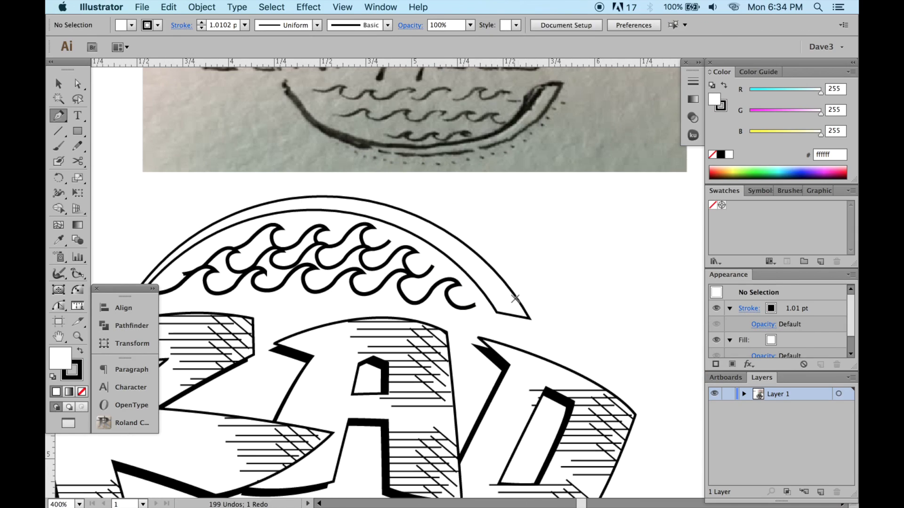
Offset a copy of the upper arc frame slightly and subtract with Minus Front to cut an inner shadow shape
key("v")
left_click(485, 311)
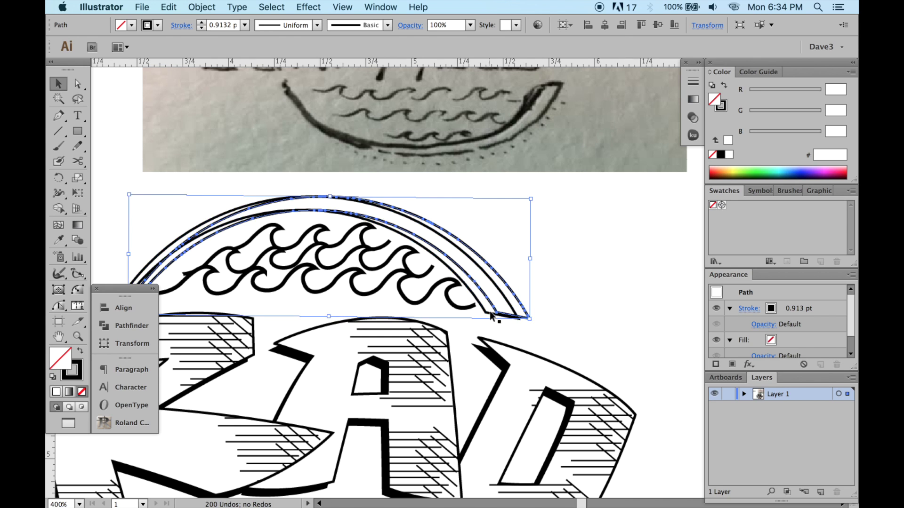
left_click(127, 326)
left_click(193, 328)
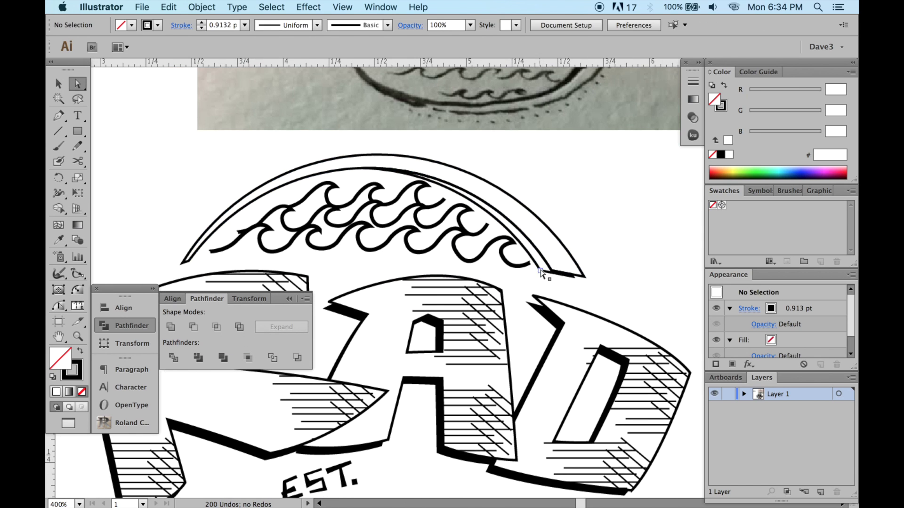
Refine the corner anchor points at the lower end of the upper arc's shadow shape
left_click(542, 273)
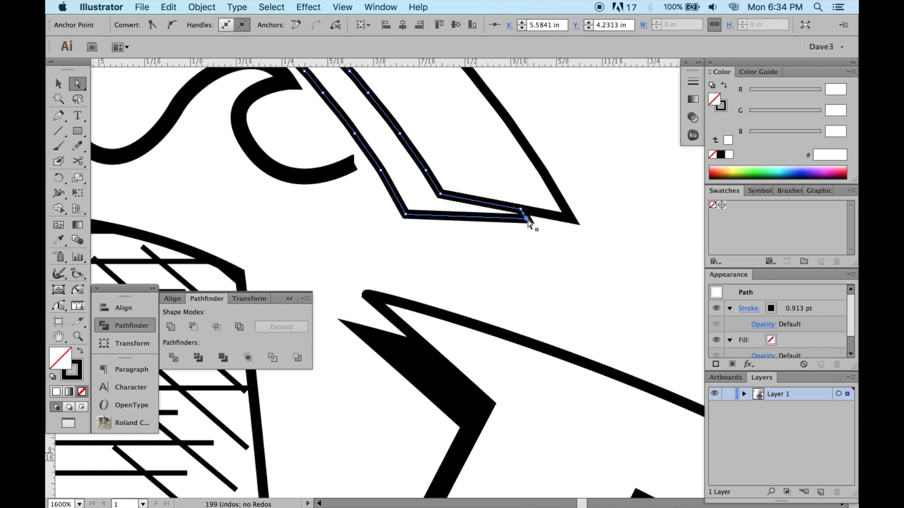
key("super+=")
key("shift+c")
left_click(632, 244)
key("super+z")
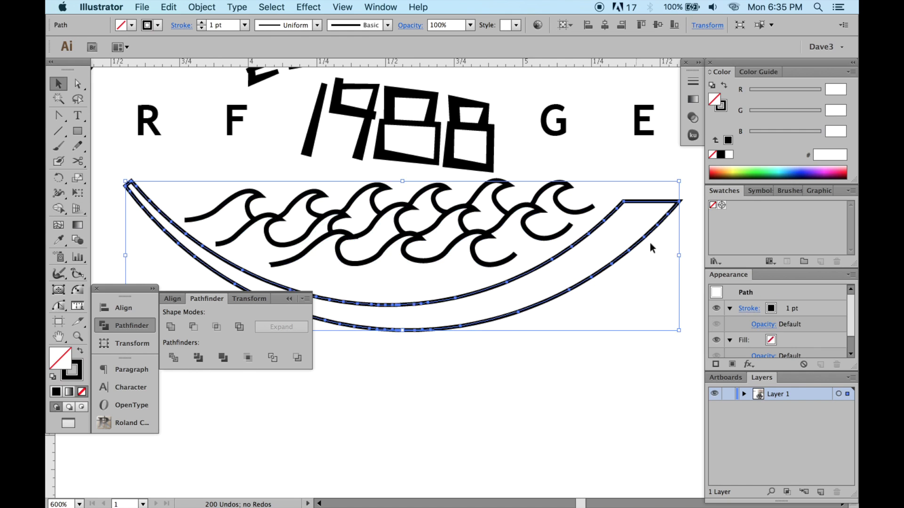
Subtract an offset copy of the lower arc frame and keep only the tapered sliver as its black inner shadow
mouse_move(679, 256)
left_mouse_down()
mouse_move(690, 256)
mouse_move(620, 248)
left_mouse_up()
left_click(642, 311)
key("cmd+z")
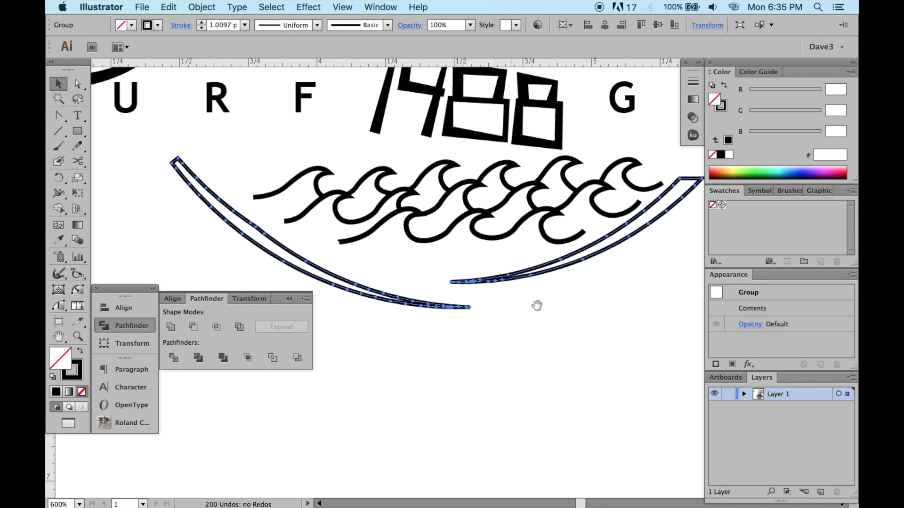
left_click(349, 277)
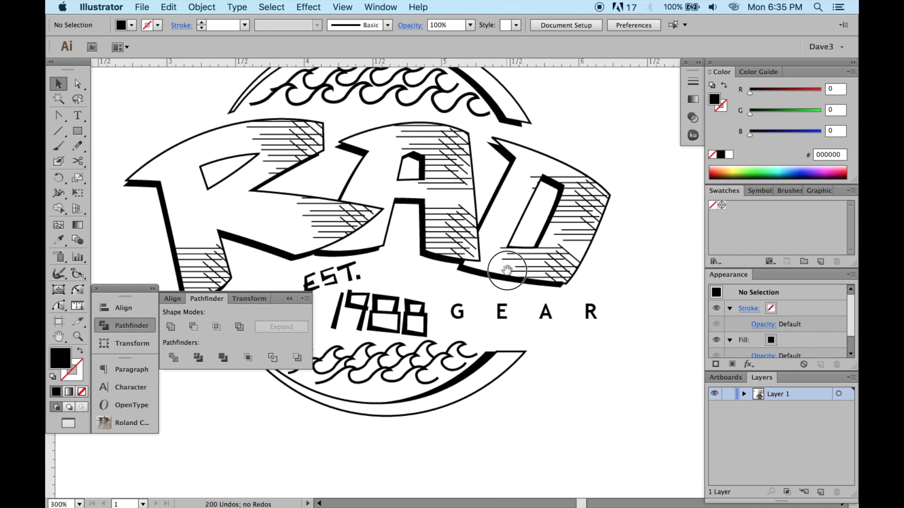
scroll(538, 376, "up", 10)
scroll(510, 379, "down", 8)
scroll(516, 261, "down", 1)
left_click(369, 292)
scroll(373, 267, "up", 2)
key("a")
key("super+z")
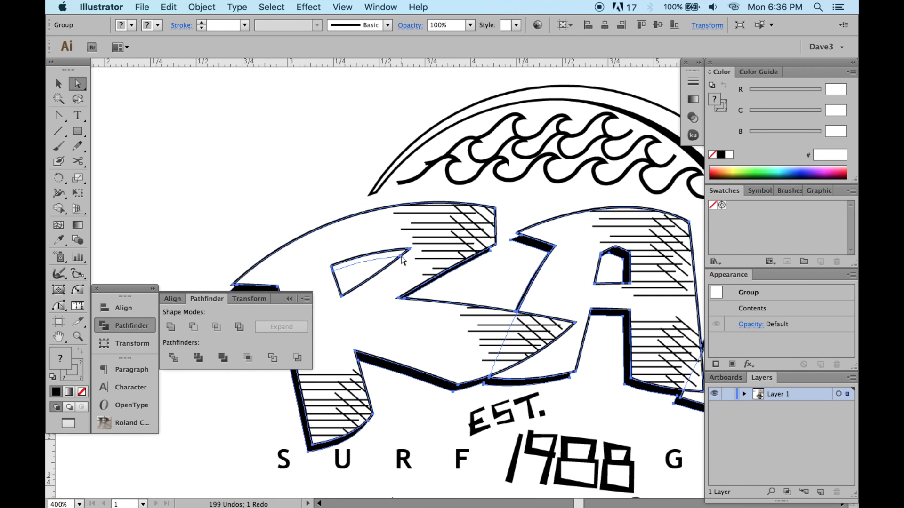
scroll(379, 257, "up", 3)
key("v")
double_click(403, 238)
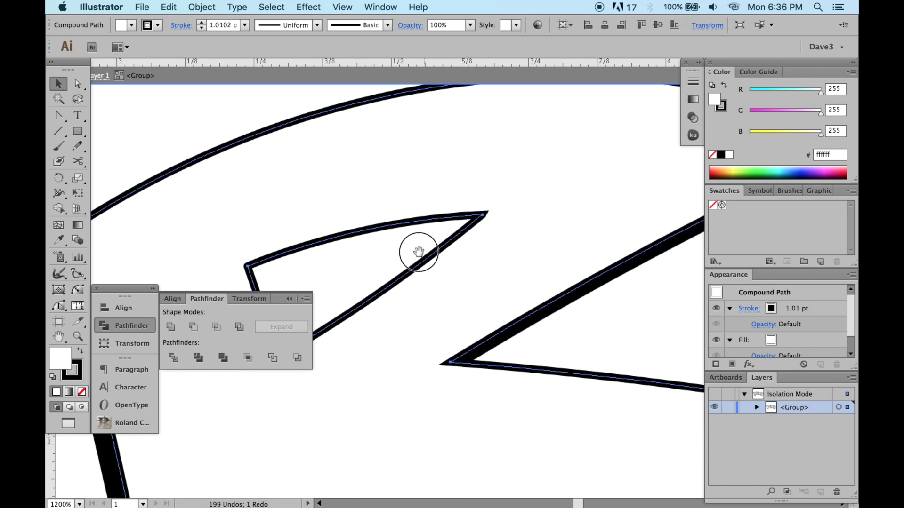
key("v")
scroll(439, 234, "down", 4)
left_click_drag(444, 230, 461, 275)
left_click_drag(481, 245, 467, 273)
key("super+z")
double_click(349, 191)
scroll(438, 301, "down", 1)
left_click_drag(447, 310, 411, 322)
key("super+z")
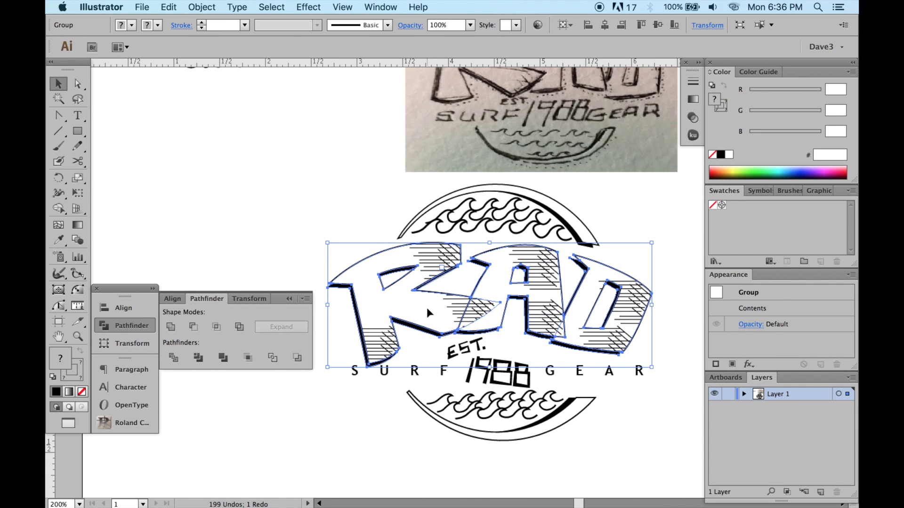
Isolate the RAD lettering group and shift a copy of its letter faces slightly to one side for an inner shadow
left_click(478, 312)
left_click_drag(489, 333, 529, 321)
key("super+z")
left_click_drag(454, 341, 504, 318)
left_click(512, 317)
Compare the letter-face offset by undoing and restoring it, and select the offset outline on the R
scroll(513, 317, "down", 1)
key("super+z")
scroll(453, 302, "up", 1)
key("super+z")
key("super+z")
key("super+shift+z")
key("super+shift+z")
key("super+shift+z")
key("super+shift+z")
scroll(319, 288, "down", 1)
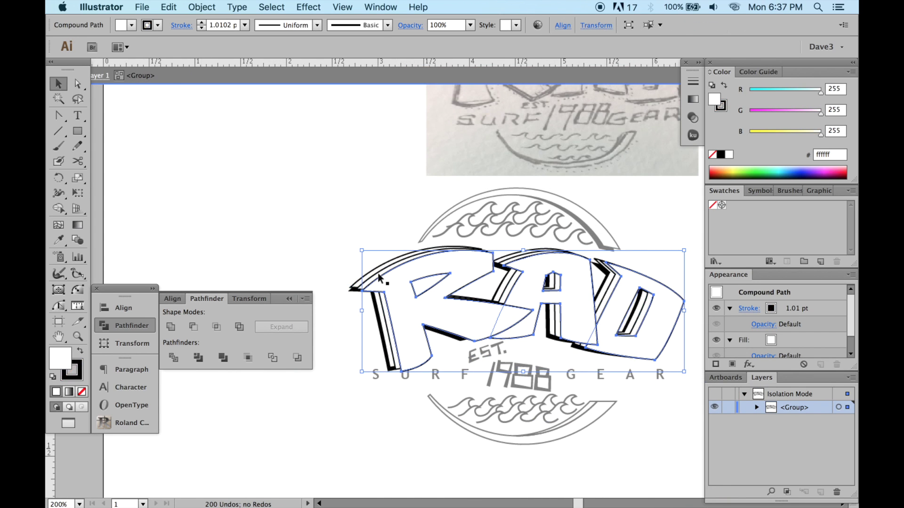
key("super+z")
scroll(382, 269, "up", 3)
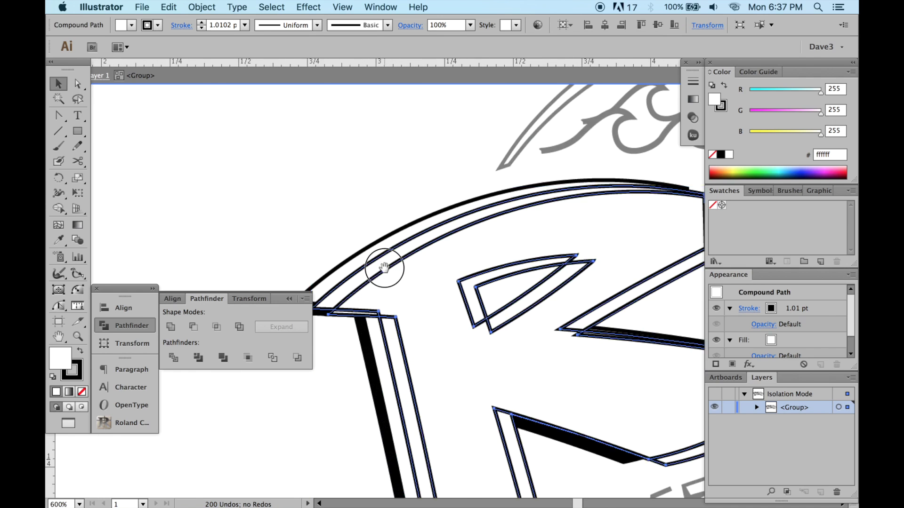
left_click(395, 252)
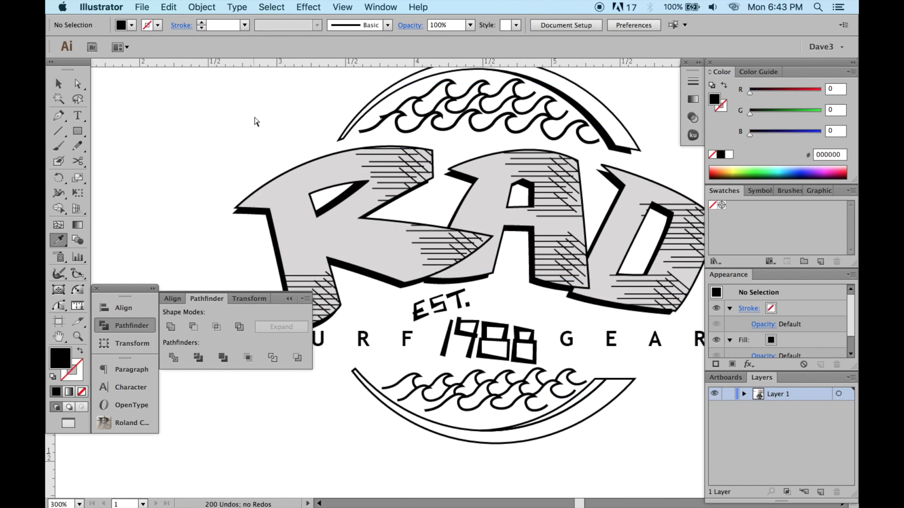
Compare the artwork with and without the last change, ending with that change undone
key("super+z")
key("super+shift+z")
key("super+z")
key("super+shift+z")
key("super+z")
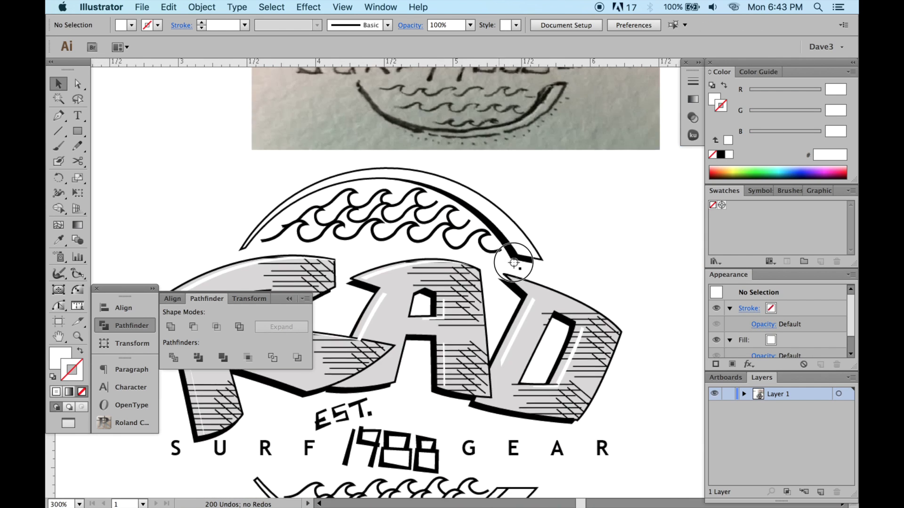
Select both arc frame shapes and fill them with the light grey sampled from the RAD lettering
left_click(568, 359)
key("shift+x")
left_click(599, 356)
left_click(758, 72)
key("i")
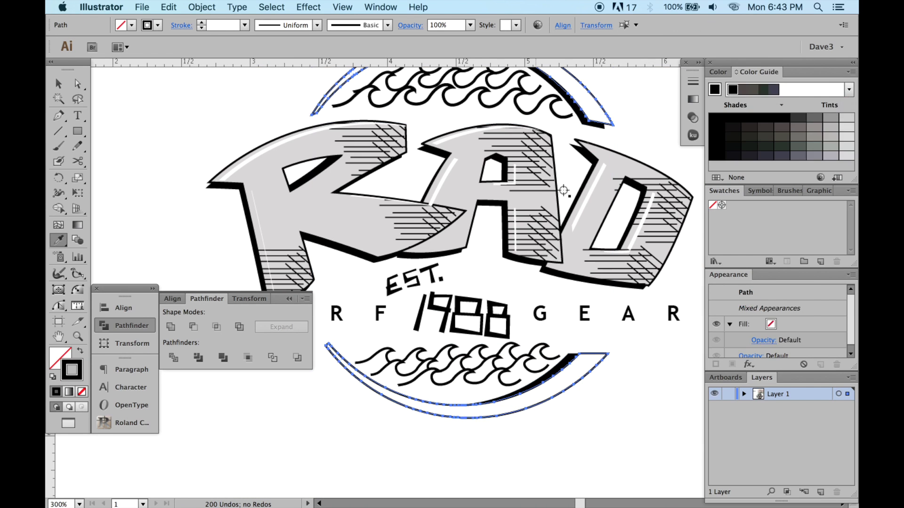
left_click(576, 264)
Look through the colour harmony rules and give the arc frames a black outline
left_click(849, 89)
left_click(844, 178)
left_click(768, 91)
left_click(718, 72)
key("shift+c")
left_click(721, 155)
key("super+minus")
Select the upper and lower arc frames and recolour their fill to light blue
key("v")
left_click(423, 304)
left_click(596, 327)
left_click_drag(596, 327, 588, 367)
left_click(588, 367)
key("shift+F3")
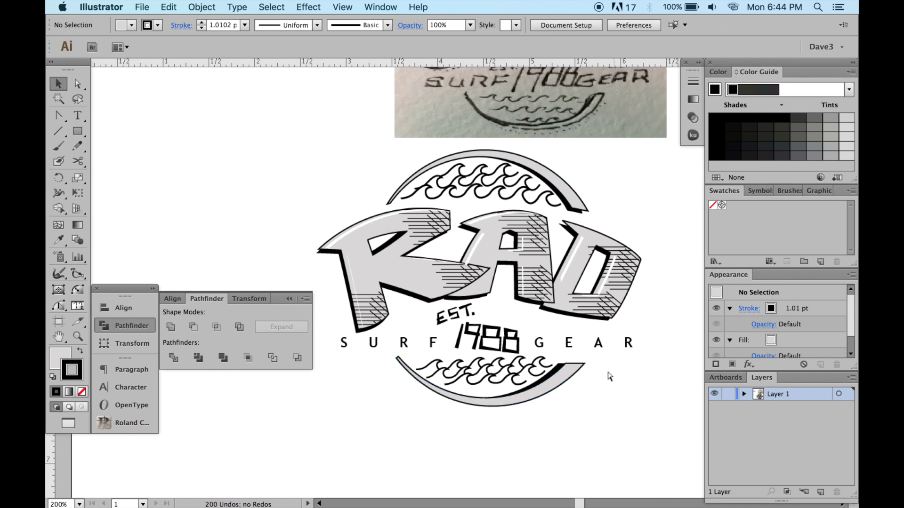
key("x")
left_click(763, 91)
left_click(659, 276, "super")
left_click_drag(634, 265, 625, 324)
Draw a cream ellipse without a stroke spanning the space between both arcs and send it to the back
key("l")
left_click_drag(478, 333, 586, 338)
key("v")
left_click(718, 72)
key("x")
key("slash")
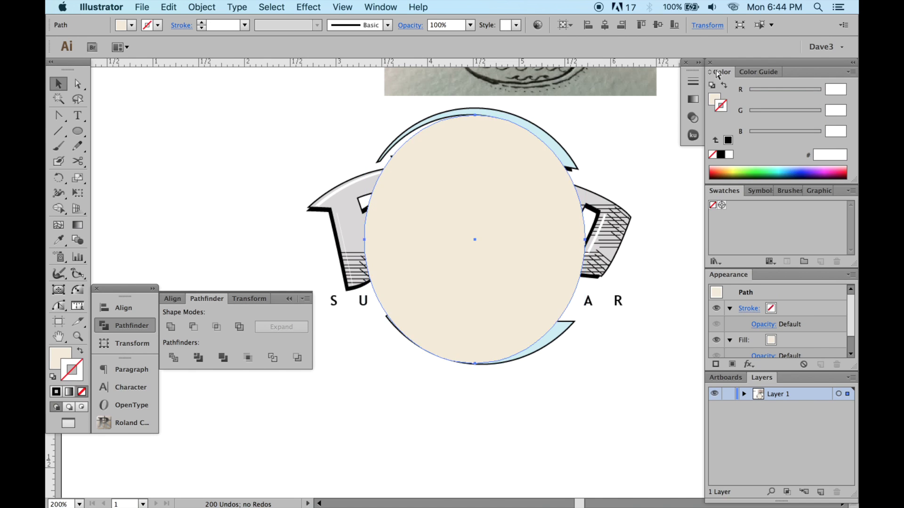
key("shift+super+bracketleft")
Draw a white backing shape around the 1988 numerals with the Pen tool and place it behind them
scroll(481, 144, "up", 3)
left_click(478, 144)
scroll(475, 143, "down", 2)
left_click(520, 408)
left_click(521, 409)
left_click(634, 369)
left_click_drag(635, 369, 645, 281)
key("p")
left_click(430, 299)
left_click(442, 262)
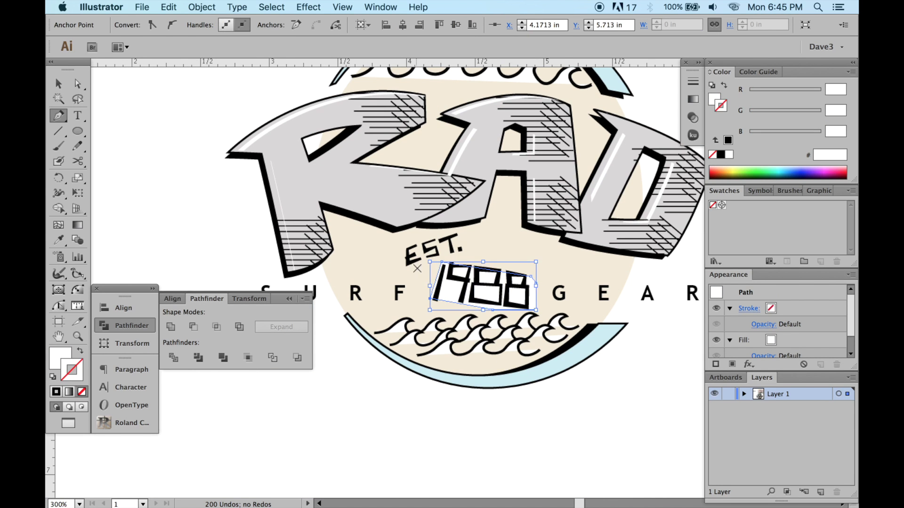
Draw a white backing shape around EST. and send it backward behind the letters
left_click(459, 236, "super")
left_click(411, 267)
key("a")
key("super+bracketleft")
Draw a white backing shape for the SURF GEAR lettering and arrange it behind the artwork
key("p")
mouse_move(637, 310)
left_mouse_down()
mouse_move(623, 289)
mouse_move(375, 269)
mouse_move(630, 281)
left_mouse_up()
left_click(616, 261)
left_click(532, 262)
left_click(620, 261, "super")
right_click(368, 269)
mouse_move(402, 425)
left_click(511, 431)
Select the SURF GEAR text and bring it in front of its white backing shapes
left_click(679, 271)
left_click(360, 277, "super")
key("p")
left_click(378, 286, "alt+super")
key("v")
left_click(682, 282)
key("super+shift+bracketright")
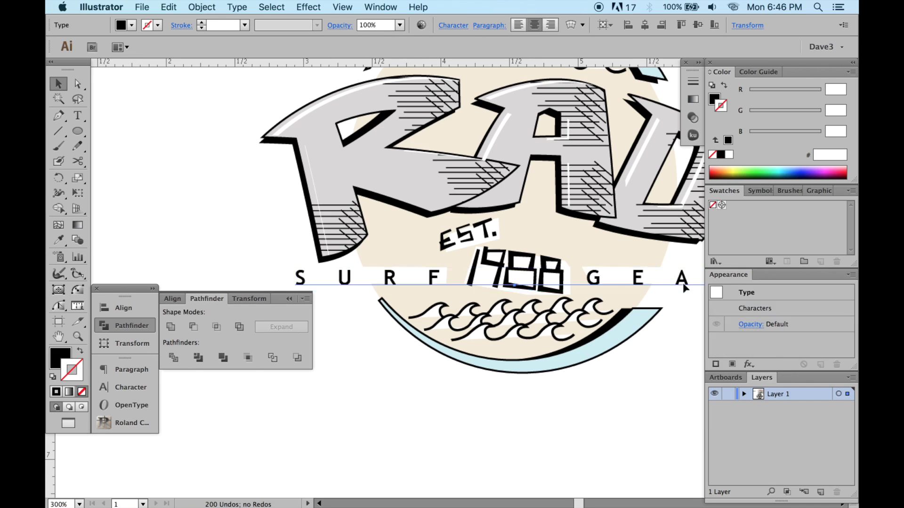
left_click_drag(586, 248, 612, 386)
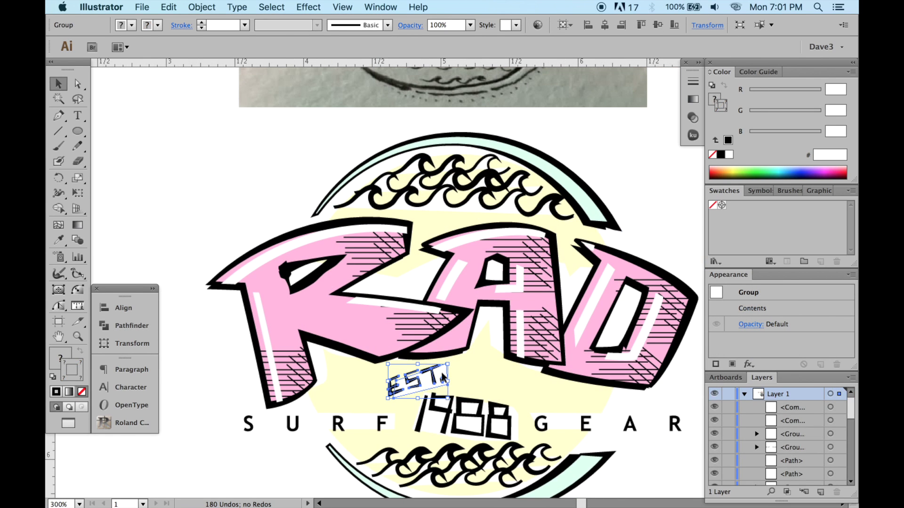
Apply a horizontal Arc warp with a 24% bend to the EST. lettering group
left_click(237, 7)
left_click(308, 7)
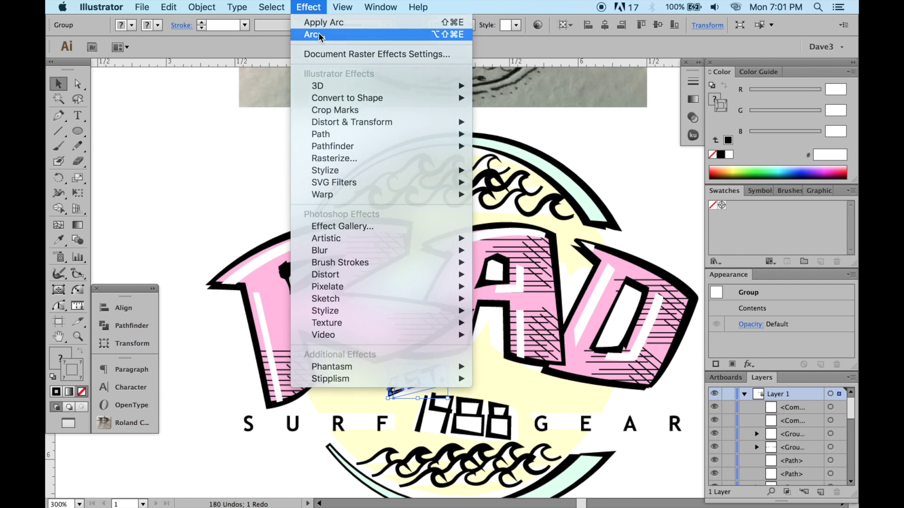
left_click(319, 35)
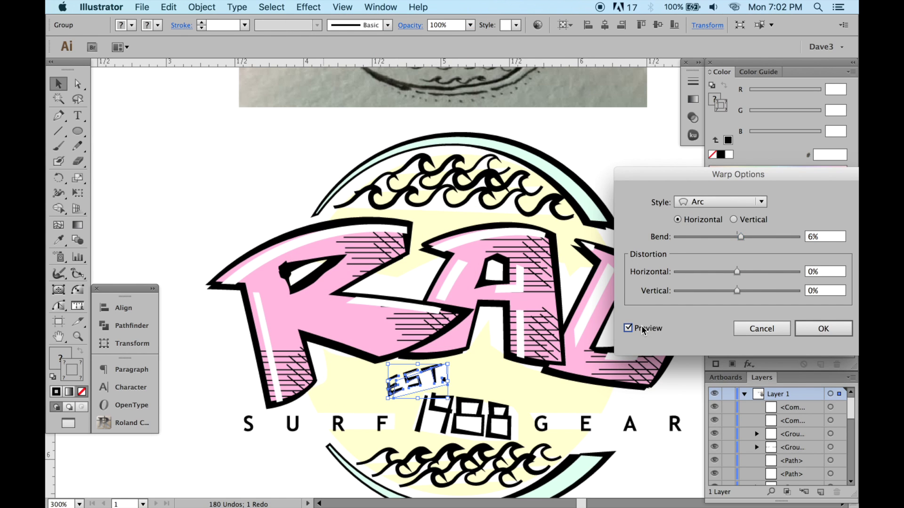
left_click(751, 236)
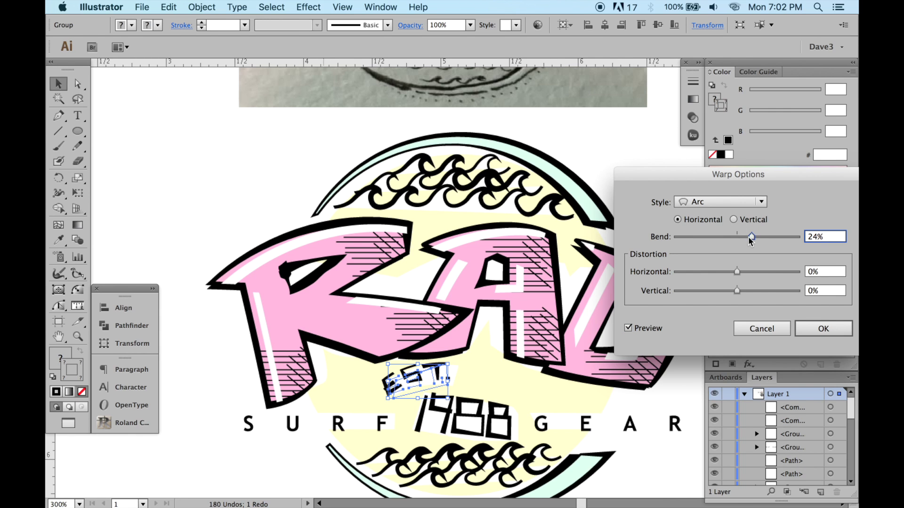
left_click(817, 329)
Expand the appearance of the warped EST. lettering into editable paths
key("super+equal")
key("super+equal")
left_click(201, 6)
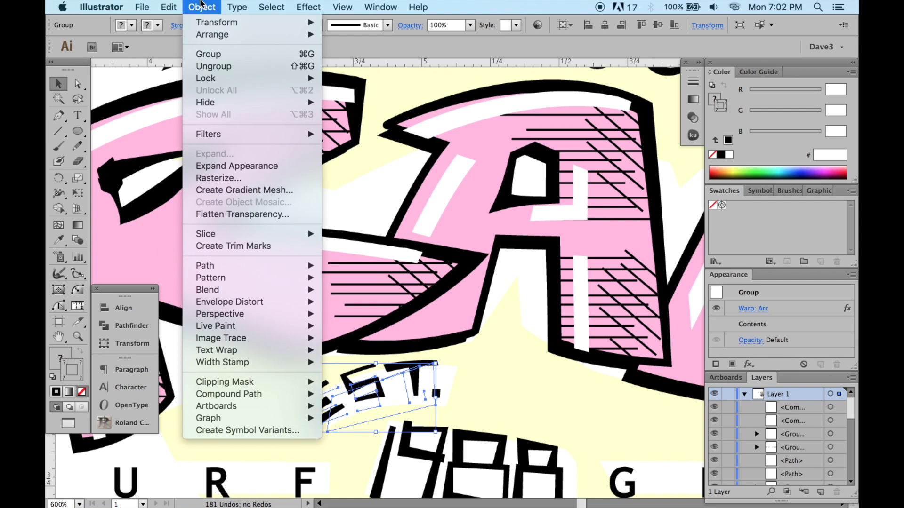
left_click(228, 168)
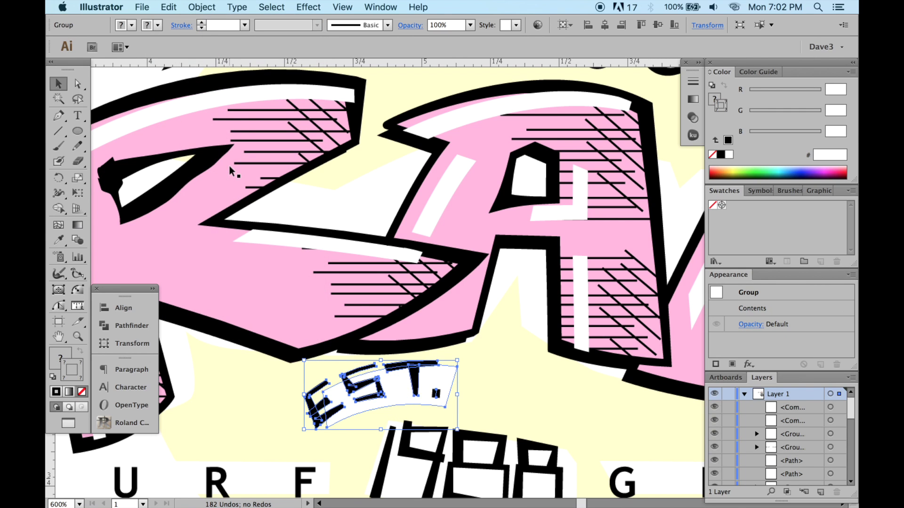
Tilt the EST. lettering slightly and nudge it down and to the right, closer to the 1988 lettering
key("Return")
left_click(468, 358)
key("Down")
key("Down")
key("Down")
key("Down")
key("Down")
key("Down")
key("Right")
key("Right")
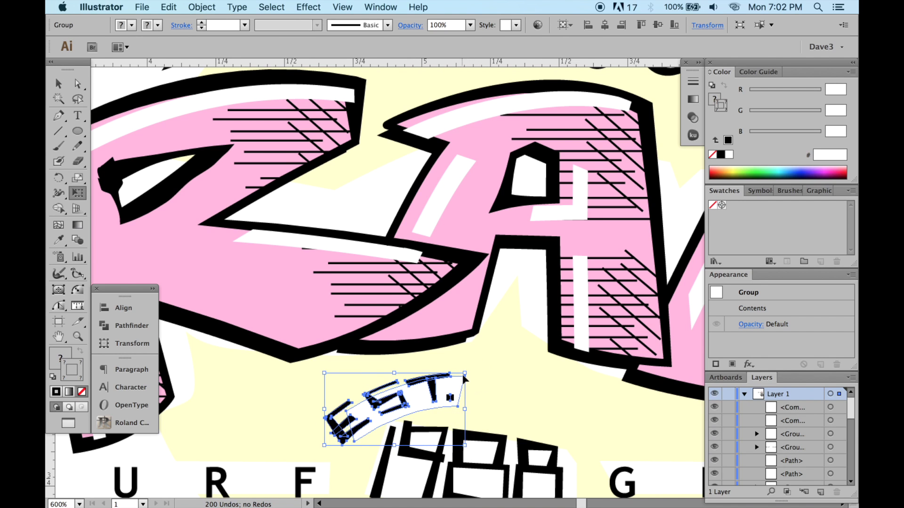
key("super+minus")
key("super+minus")
left_click(655, 371)
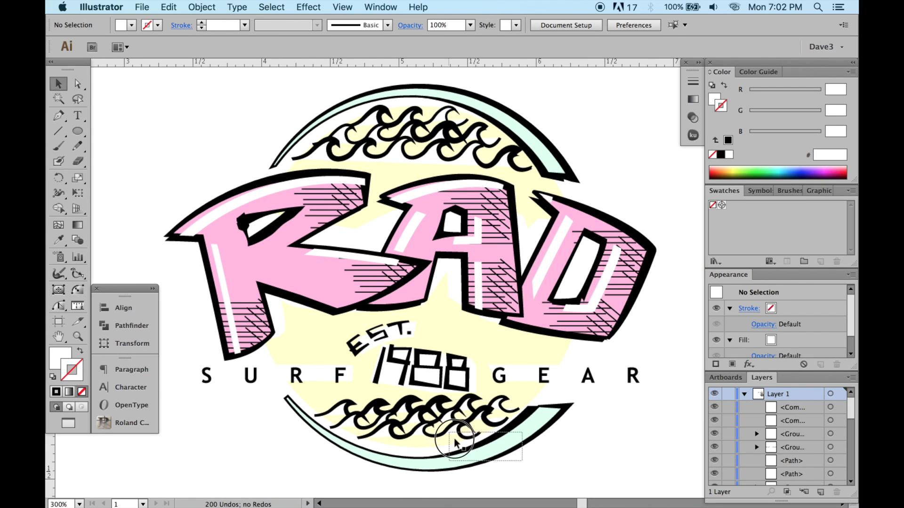
Rotate the RAD lettering group slightly clockwise and nudge it down
key("super+z")
key("r")
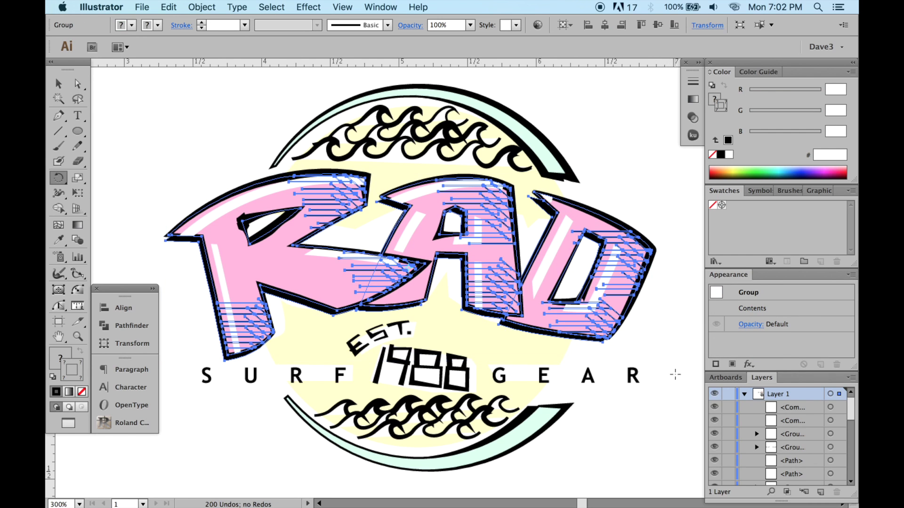
left_click_drag(658, 361, 690, 390)
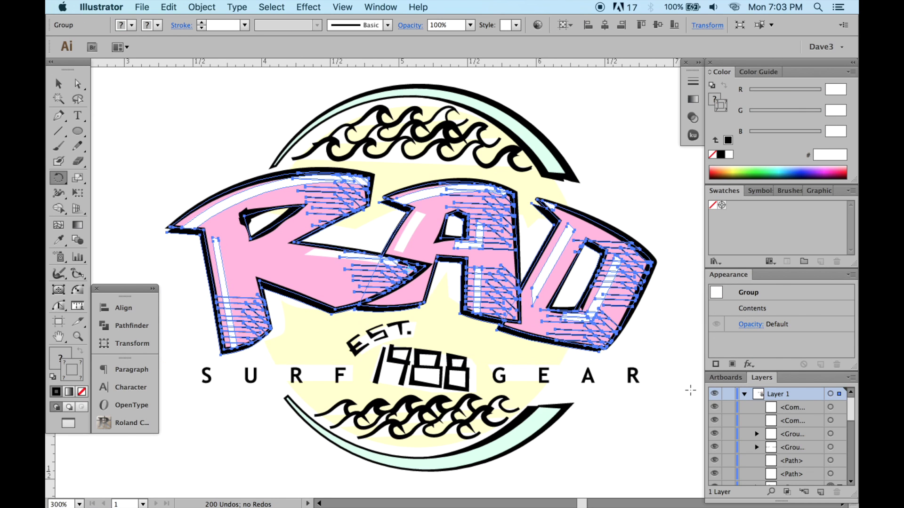
key("Down")
key("Down")
key("Down")
Select the upper arch with its wave rows, rotate them slightly clockwise and nudge them right and down
left_click_drag(453, 81, 529, 176)
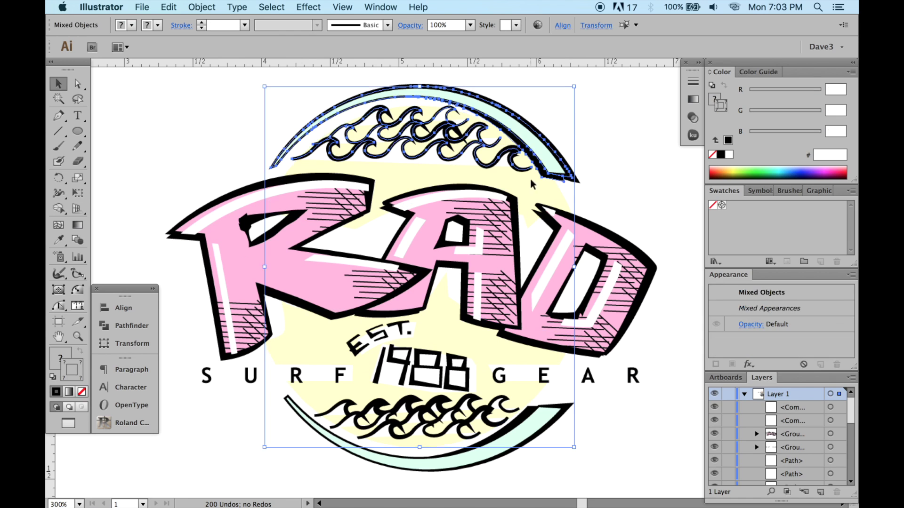
left_click(529, 177, "shift")
key("r")
left_click_drag(642, 210, 638, 219)
key("Right")
key("Right")
key("Right")
key("Right")
key("Down")
key("Down")
key("Down")
key("Down")
Select the lower arch with its wave rows, nudge them left and rotate them slightly
left_click_drag(583, 436, 595, 413)
key("v")
left_click_drag(591, 435, 490, 400)
key("Left")
key("r")
left_click_drag(603, 430, 603, 428)
Apply a horizontal Arc warp with about -11% bend to the lower arch and waves, and expand its appearance
left_click(309, 7)
left_click(353, 32)
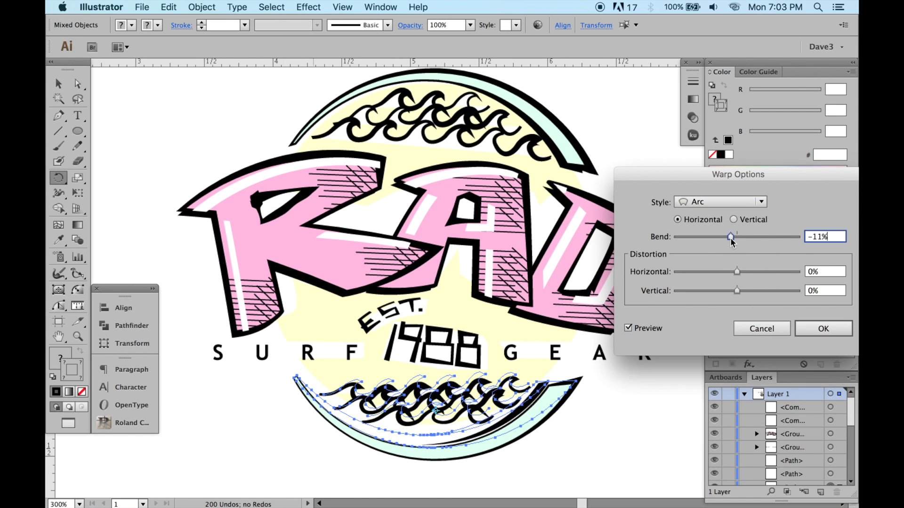
key("Return")
left_click(201, 6)
left_click(226, 143)
Rotate the warped lower arch and waves slightly and nudge them up and to the left
left_click_drag(666, 438, 662, 436)
key("Up")
key("Up")
key("Up")
key("Up")
key("Left")
key("Left")
left_click(623, 123, "super")
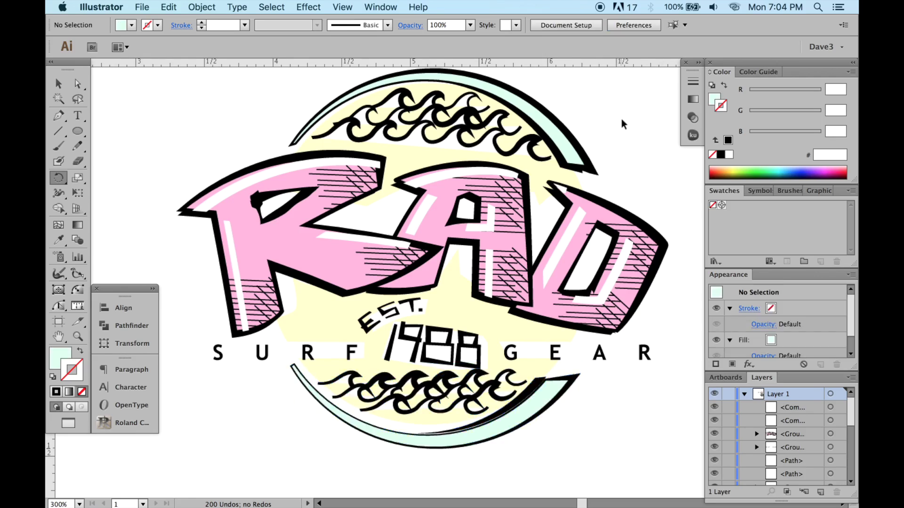
Directly select the path near the right end of the lower arch frame
scroll(539, 398, "up", 2)
key("a")
left_click(543, 400)
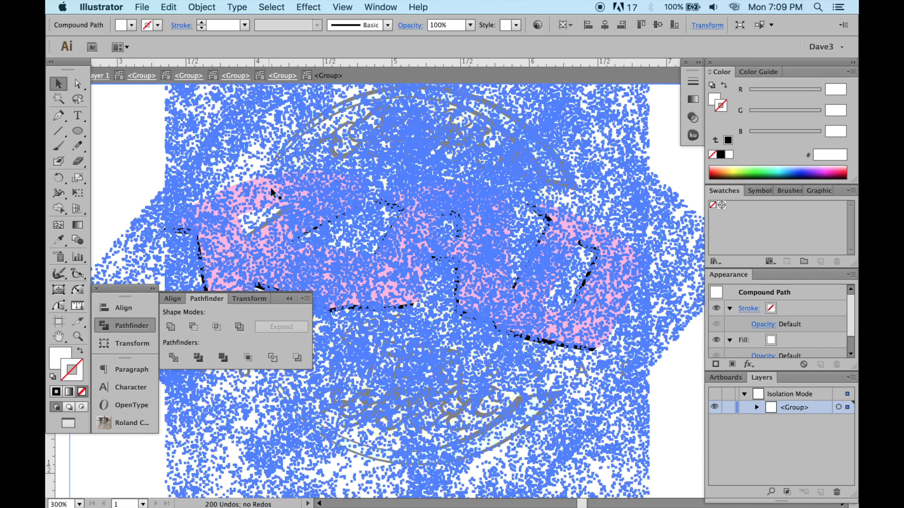
Try to intersect the speckle texture with the pink RAD lettering using Pathfinder
left_click(285, 215, "shift")
left_click(217, 327)
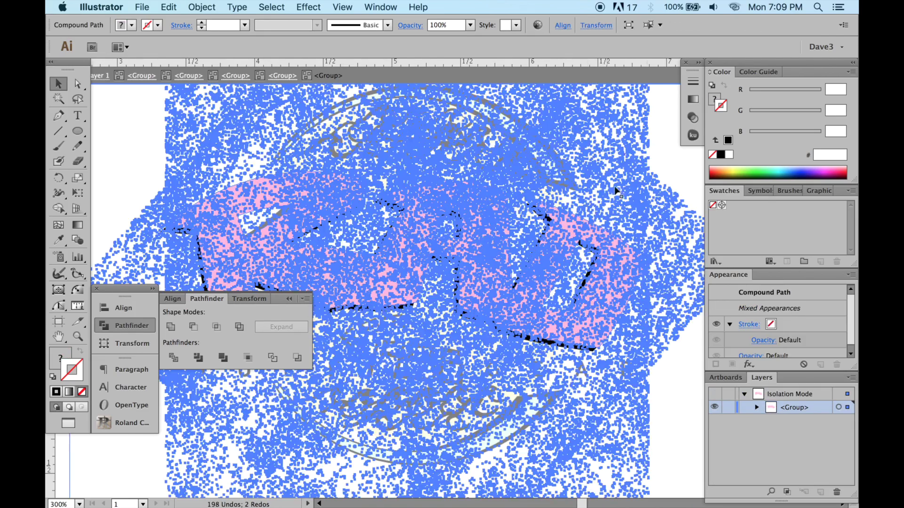
left_click(624, 215)
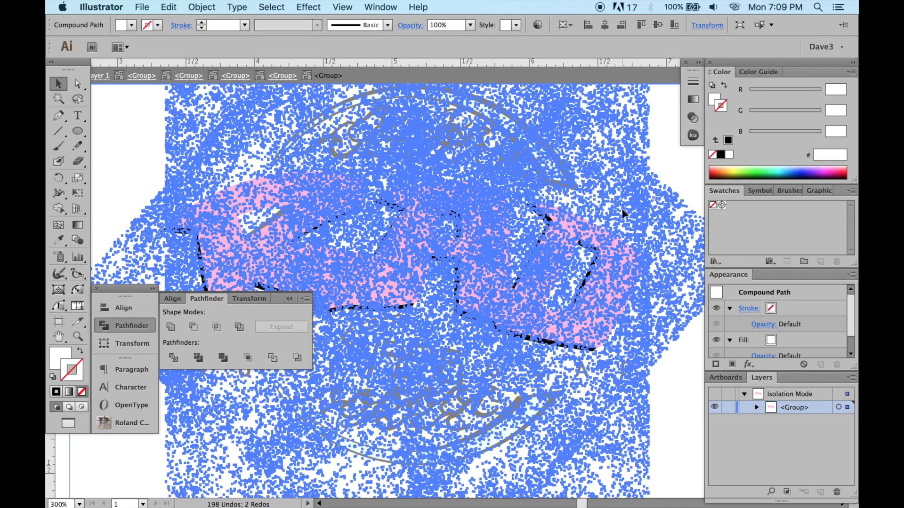
Undo the recent texture operations, stepping back and forth through the history to before the lettering was textured
key("super+z")
key("super+z")
key("super+z")
key("super+z")
key("super+z")
key("super+z")
key("super+z")
key("super+z")
key("super+z")
key("super+z")
key("super+z")
key("super+z")
key("super+z")
key("super+z")
key("super+z")
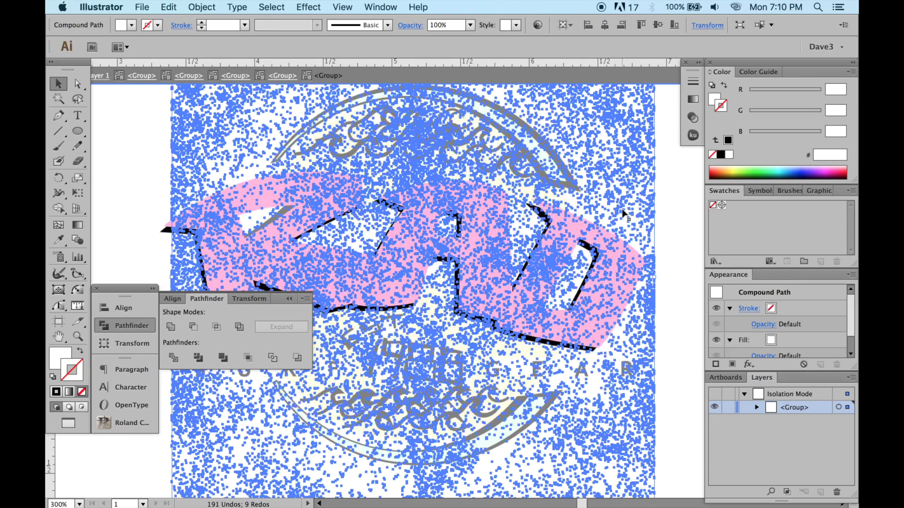
key("super+shift+z")
key("super+shift+z")
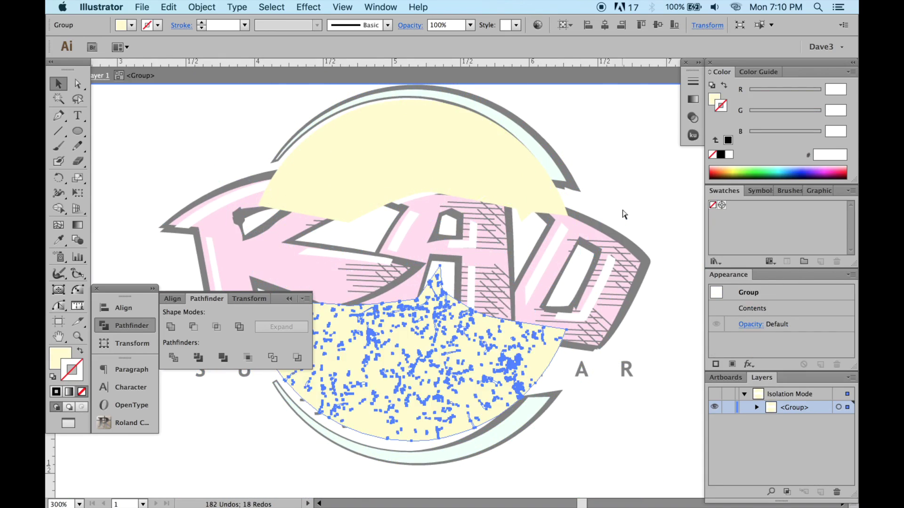
Isolate the nested RAD lettering groups and delete the unwanted pieces inside them
double_click(571, 224)
double_click(571, 224)
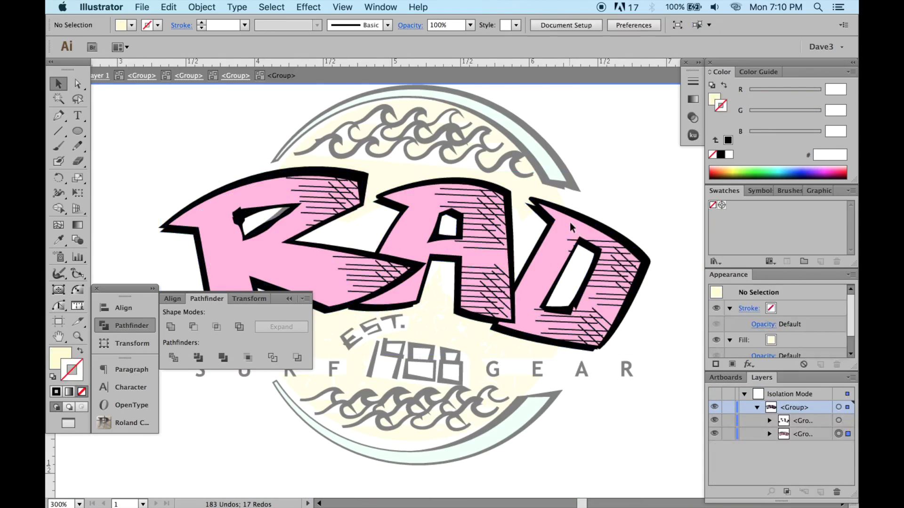
double_click(571, 224)
left_click(571, 224)
key("Delete")
double_click(602, 232)
left_click(604, 233)
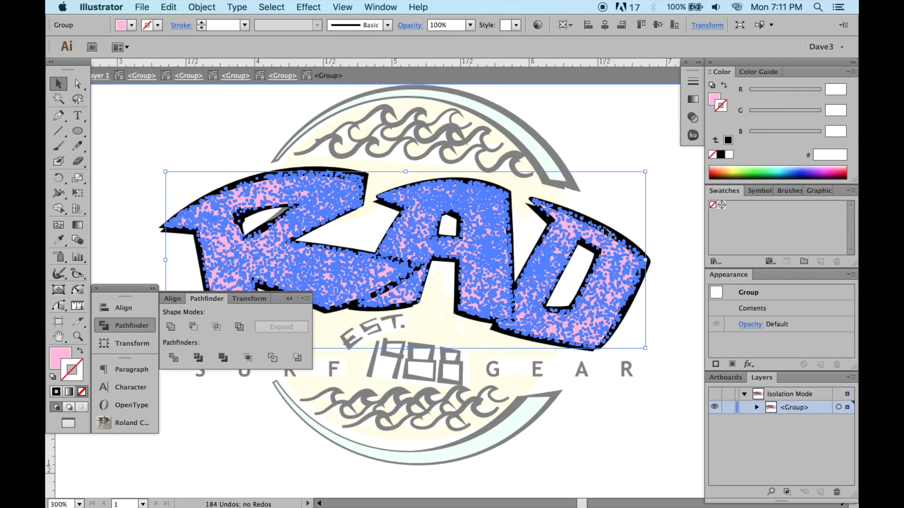
key("Delete")
Remove the leftover piece from the isolated lettering, fill the speckle texture over RAD with white and exit isolation
double_click(532, 202)
left_click(535, 205)
double_click(546, 212)
left_click(546, 211)
key("Delete")
double_click(547, 250)
left_click(547, 250)
left_click(727, 155)
double_click(623, 138)
left_click_drag(570, 209, 601, 181)
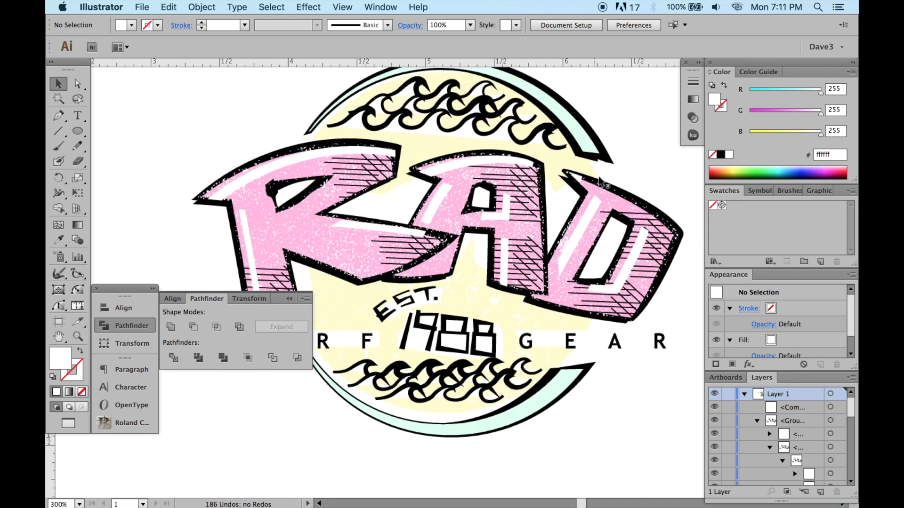
Try a black stroke on the upper arch and waves group, and undo the last colour adjustment
key("super+minus")
left_click_drag(530, 202, 551, 221)
left_click_drag(349, 193, 351, 194)
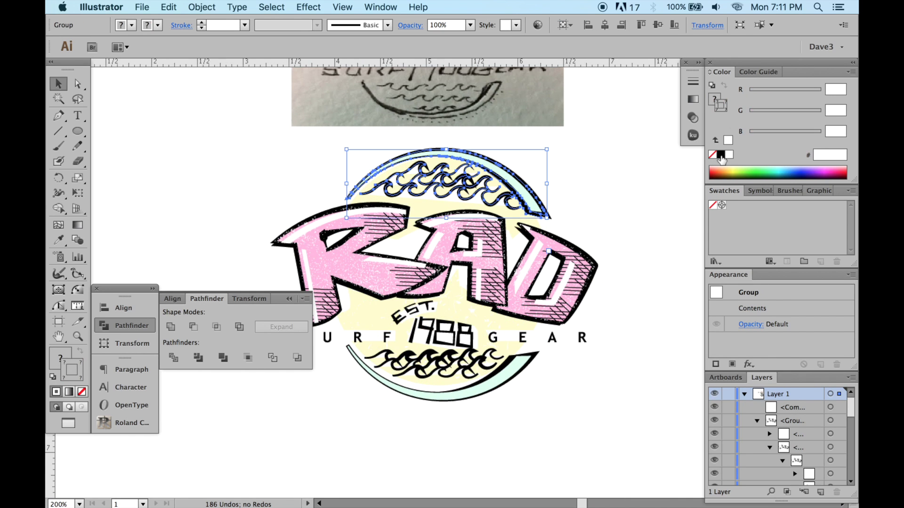
left_click_drag(766, 98, 771, 97)
left_click(638, 231)
key("super+plus")
key("super+plus")
left_click_drag(575, 236, 514, 262)
key("super+z")
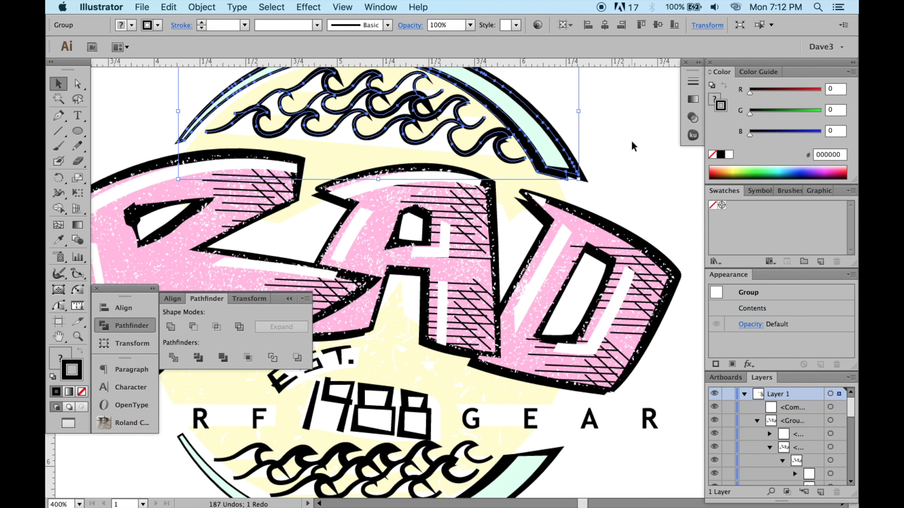
Try a dark grey Color Guide shade as the stroke of the upper arch and waves group
left_click(758, 72)
left_click(765, 118)
left_click(633, 141)
Isolate the RAD lettering, select a piece of the D and select all objects matching it
double_click(627, 243)
double_click(626, 243)
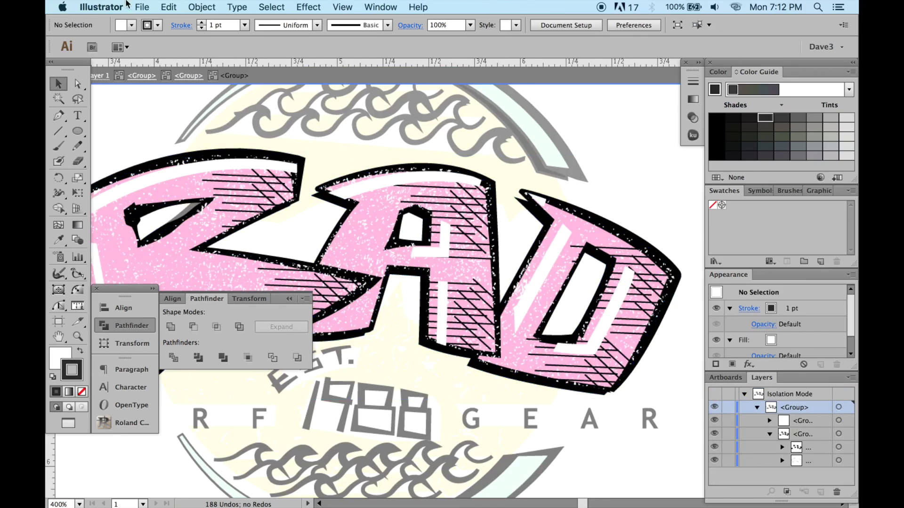
key("a")
left_click(632, 234, "super")
left_click(642, 245)
left_click(718, 72)
left_click(271, 7)
mouse_move(369, 122)
left_click(443, 122)
Retry the matching-object selection from another piece of the lettering, and undo the recent changes
double_click(587, 184)
left_click(578, 215)
left_click(272, 7)
left_click(451, 122)
key("super+z")
key("super+minus")
key("super+minus")
key("super+minus")
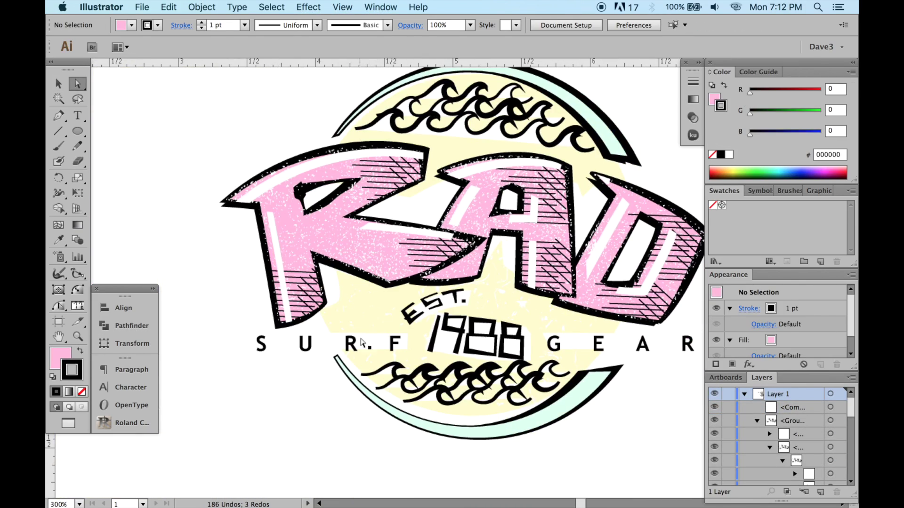
key("super+z")
key("super+z")
Apply Minus Front to the selected shapes near the base of the A and make a compound path
left_click(541, 313, "shift")
left_click(132, 326)
left_click(194, 327)
key("super+8")
Select the speckle texture beside the logo, cut it and paste it in front of the artwork
key("v")
key("super+minus")
key("super+minus")
left_click_drag(230, 222, 443, 262)
left_click(266, 225)
key("super+plus")
key("super+plus")
key("super+plus")
key("super+minus")
key("super+minus")
key("super+minus")
key("super+minus")
left_click(216, 159)
key("super+x")
key("super+f")
Move the pasted speckle texture over the logo and rotate it to cover the artwork
left_click_drag(319, 190, 417, 250)
key("r")
left_click_drag(302, 265, 572, 330)
key("super+plus")
key("super+plus")
key("super+plus")
key("super+plus")
key("super+plus")
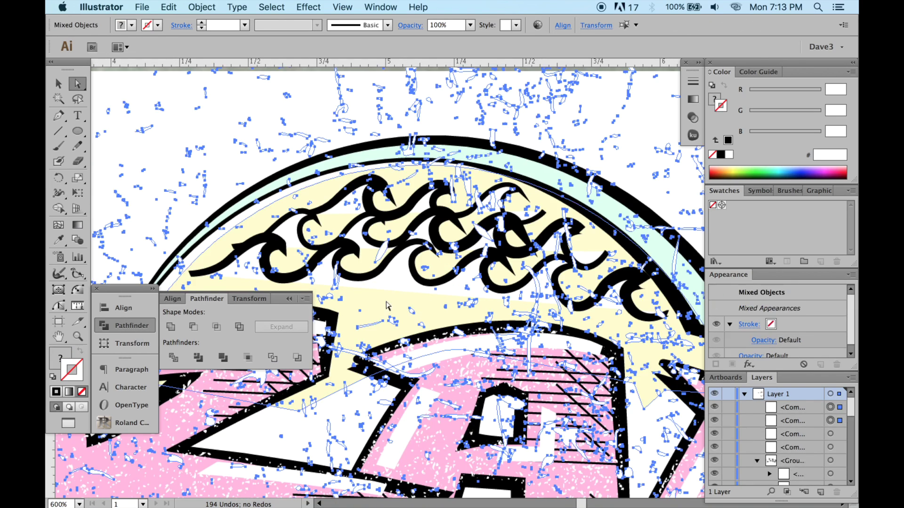
Subtract the speckle texture from the cream background shape with Minus Front and deselect the result
left_click(193, 327)
key("v")
key("super+shift+a")
Draw a curved highlight with the Pen tool inside the mint arc above the lettering and sample white for its fill
key("super+minus")
key("super+minus")
key("super+minus")
left_click_drag(461, 414, 513, 334)
key("super+equal")
left_click_drag(551, 370, 497, 455)
key("super+minus")
key("p")
left_click_drag(474, 219, 451, 190)
left_click(563, 256)
left_click(497, 206)
key("super+equal")
key("super+equal")
left_click(488, 200)
left_click_drag(624, 303, 629, 340)
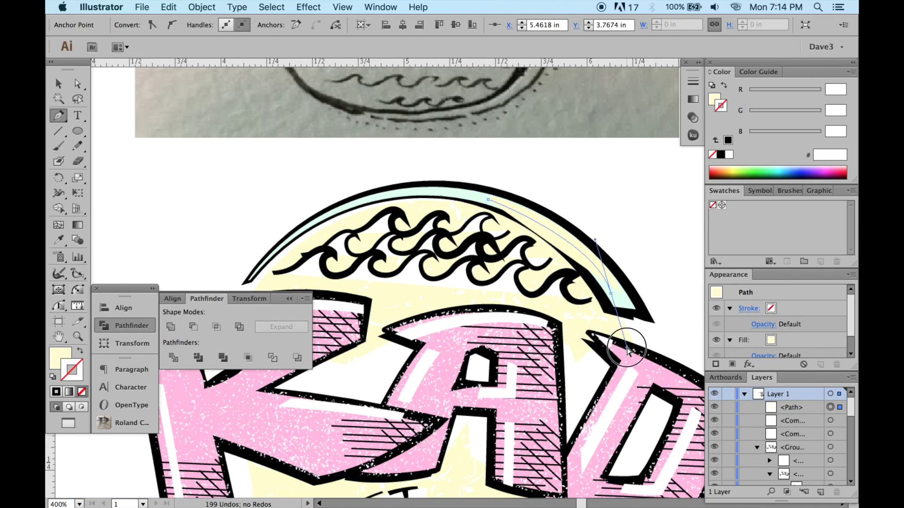
key("i")
key("super+shift+a")
Draw a curved white highlight with the Pen tool inside the mint arc below the waves and deselect it
key("super+minus")
key("super+minus")
key("p")
key("super+equal")
key("super+equal")
left_click(527, 347)
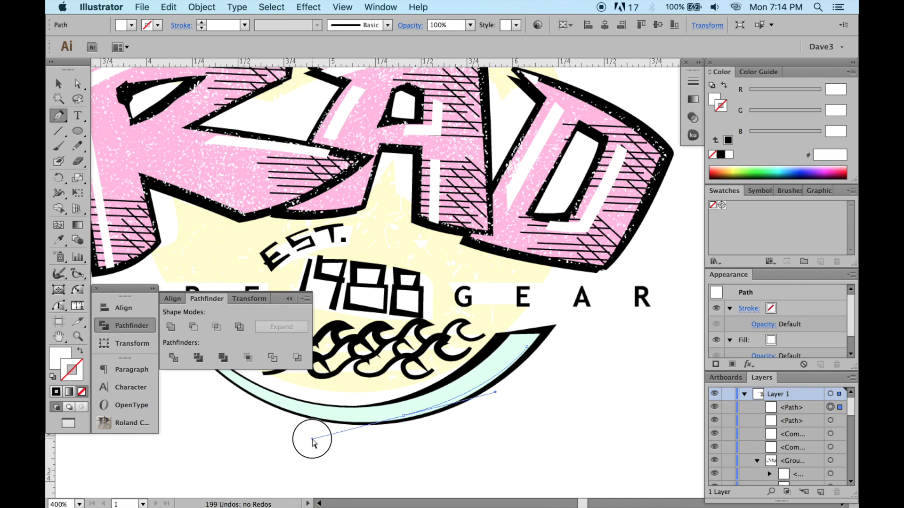
left_click(400, 411)
left_click_drag(512, 346, 557, 299)
left_click(512, 346)
key("super+shift+a")
Apply an Arc warp with a 5% horizontal bend to the SURF GEAR lettering
key("super+minus")
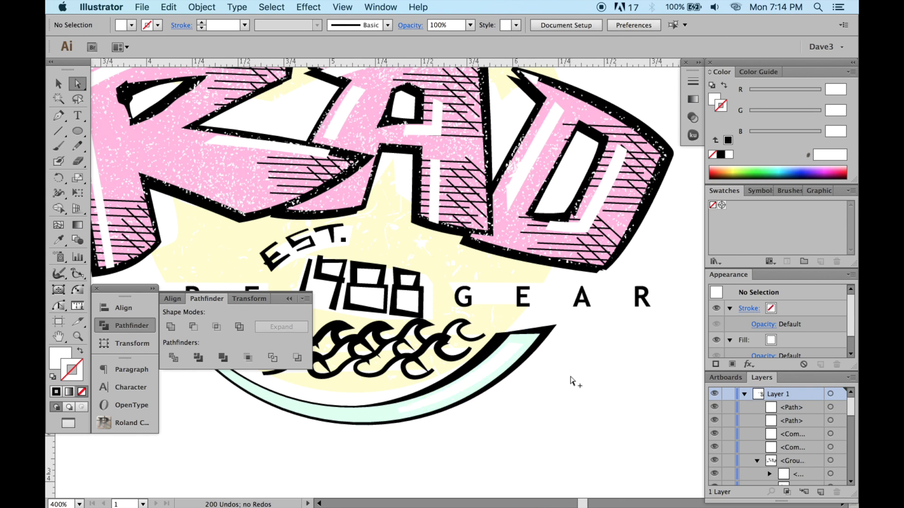
key("super+minus")
key("v")
left_click(602, 349)
key("alt+shift+super+e")
left_click(641, 330)
left_click_drag(733, 236, 743, 236)
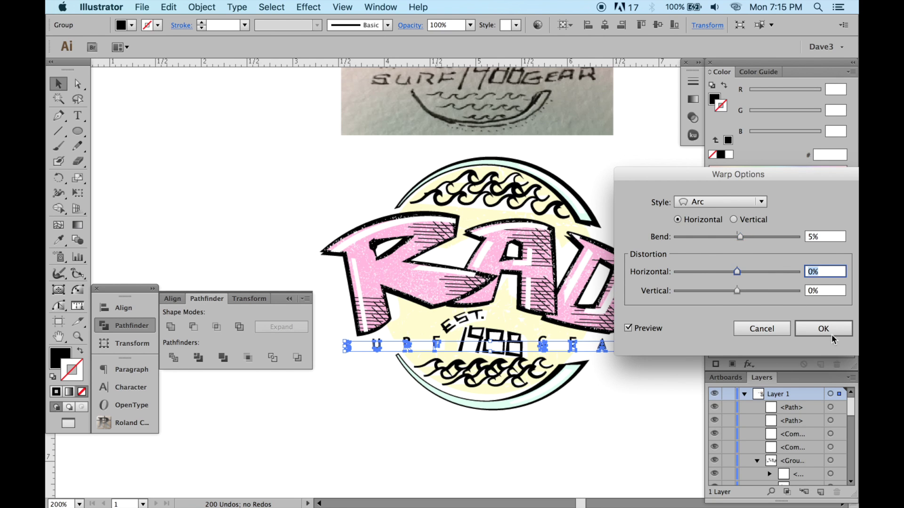
key("Return")
Expand the appearance of the warped SURF GEAR lettering and deselect it
left_click(650, 383)
left_click(609, 348)
key("super+equal")
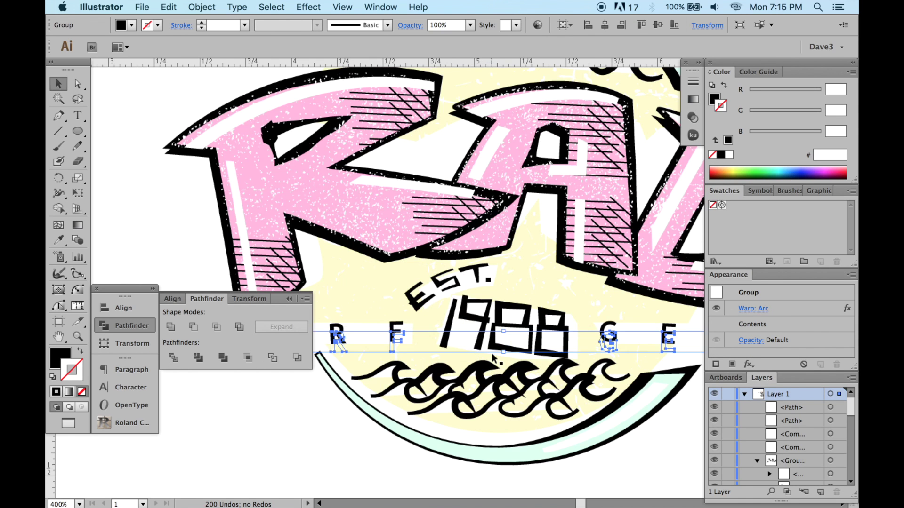
left_click(201, 7)
left_click(245, 175)
key("super+shift+a")
key("super+minus")
View the original sketch and the coloured logo side by side, and select the sketch image
left_click(289, 300)
left_click_drag(441, 362, 437, 424)
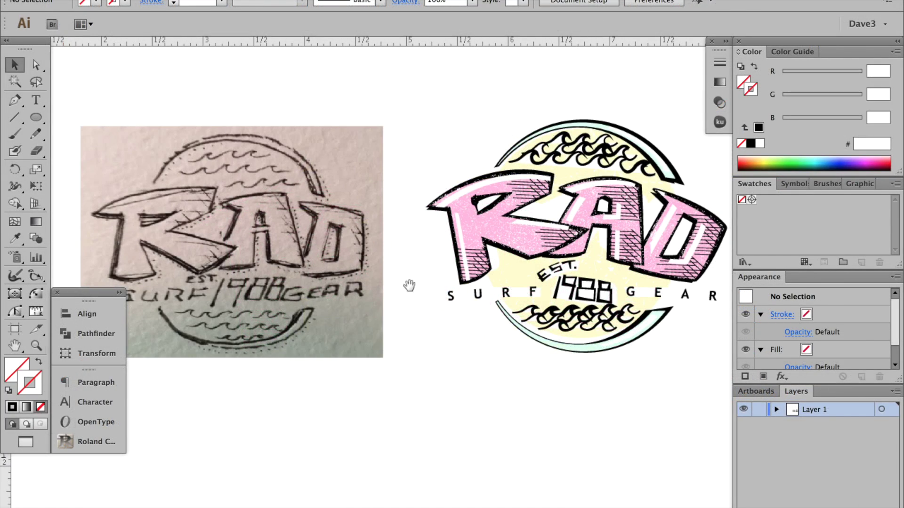
scroll(409, 286, "down", 5)
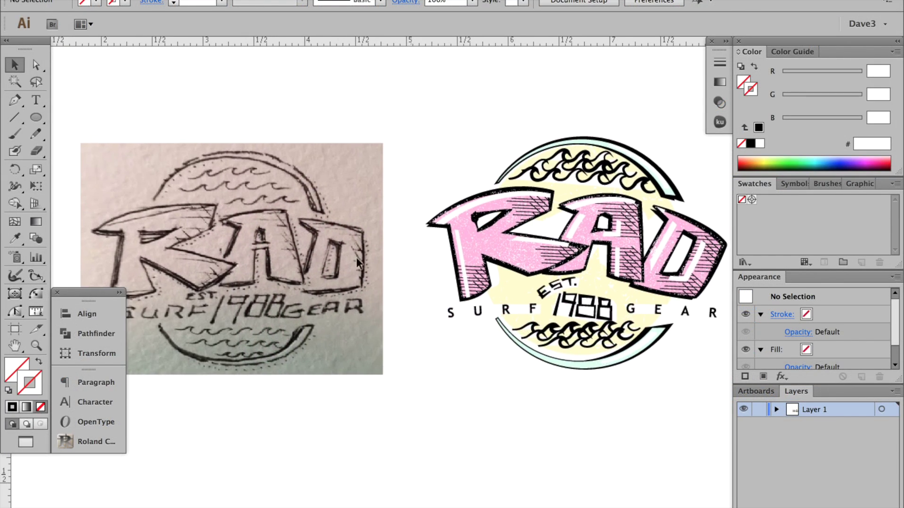
left_click(325, 268)
key("super+l")
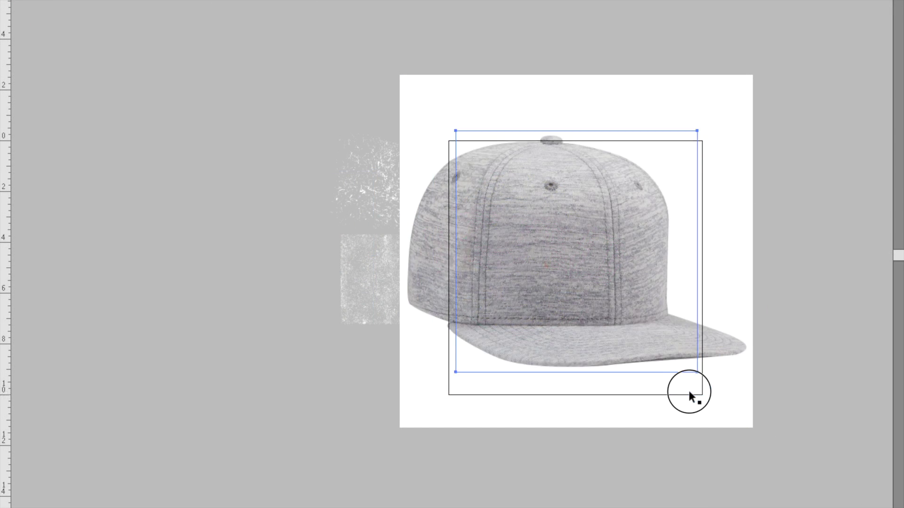
Scale the grey cap image down to fit inside the artboard, nudge it down and paste the logo onto the cap
left_click_drag(690, 393, 672, 383)
key("Down")
key("Down")
key("super+v")
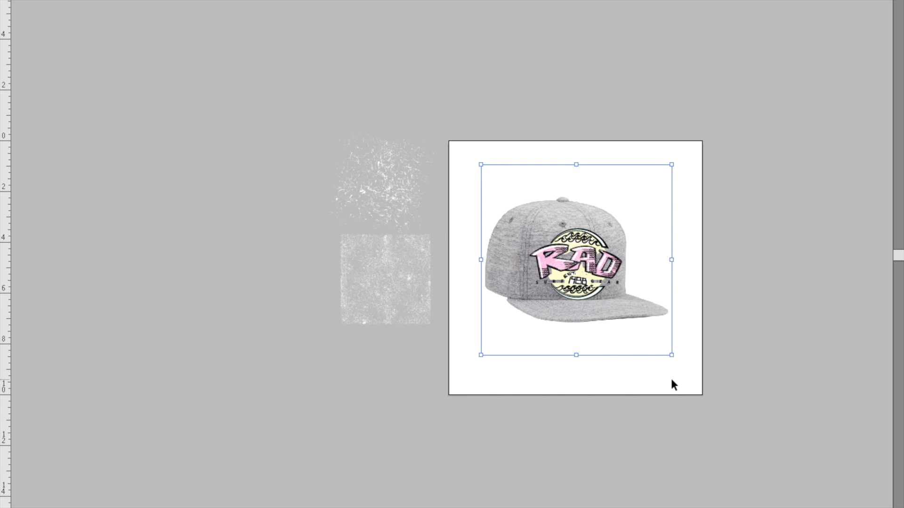
Make an envelope mesh with 1 row and 1 column around the RAD logo on the cap
scroll(618, 243, "up", 3)
left_click(539, 352)
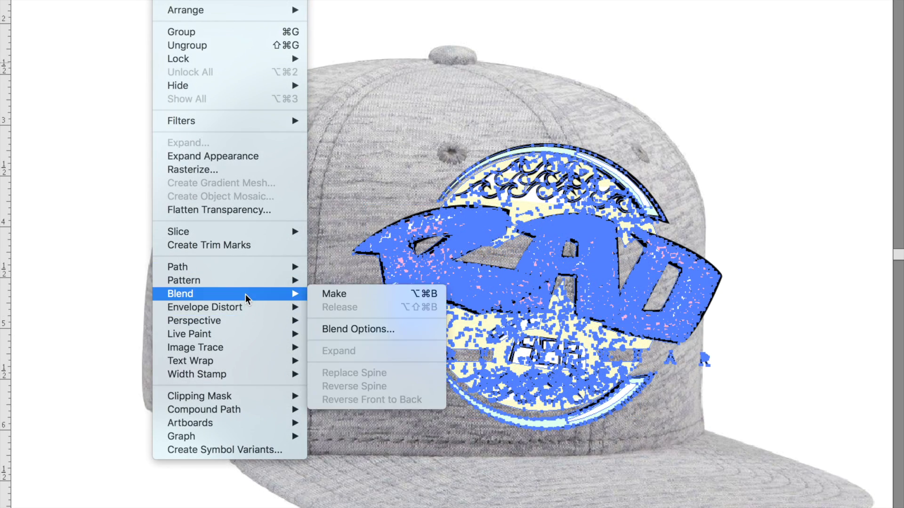
mouse_move(244, 307)
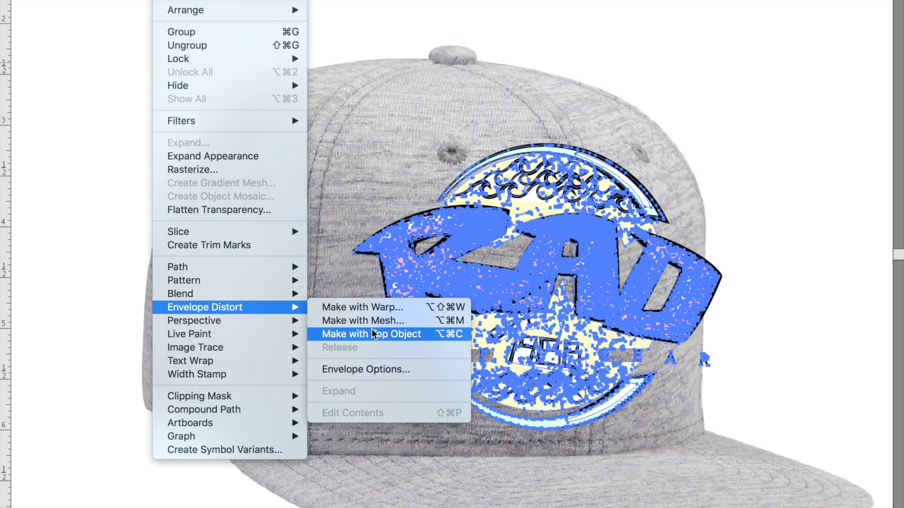
left_click(377, 321)
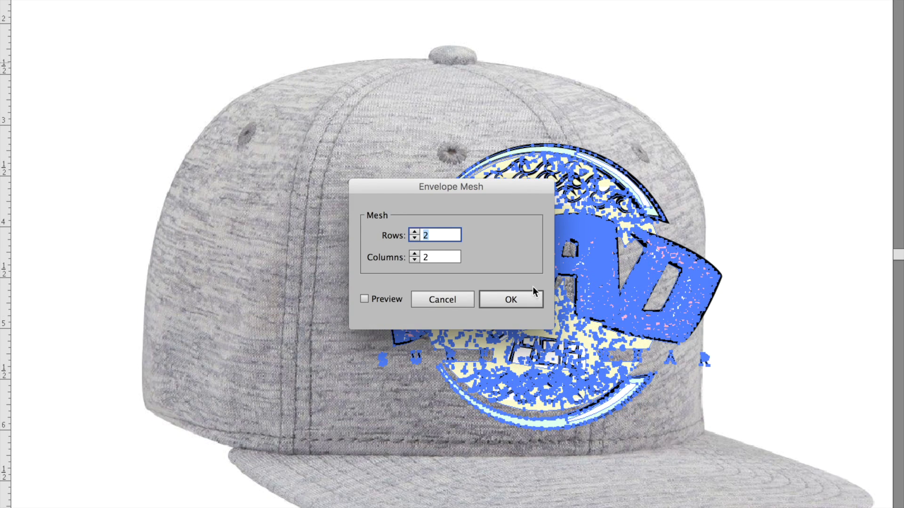
left_click(416, 259)
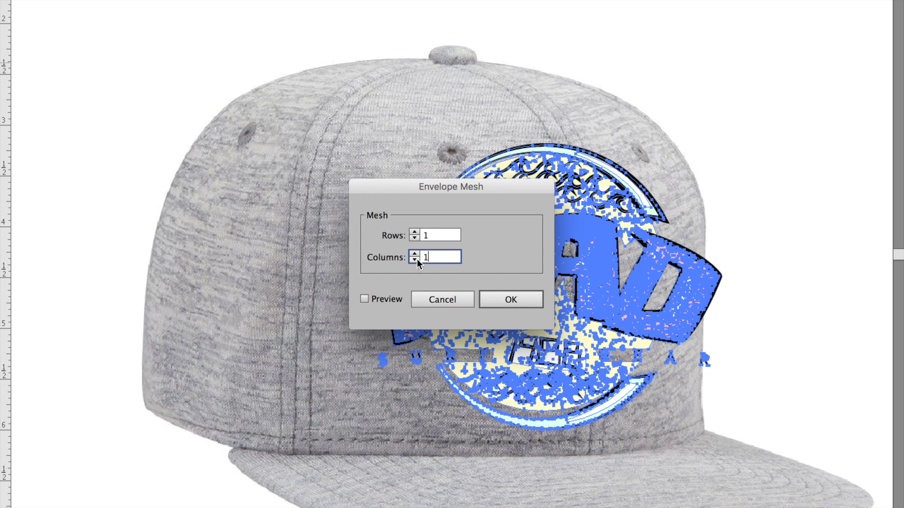
left_click(527, 297)
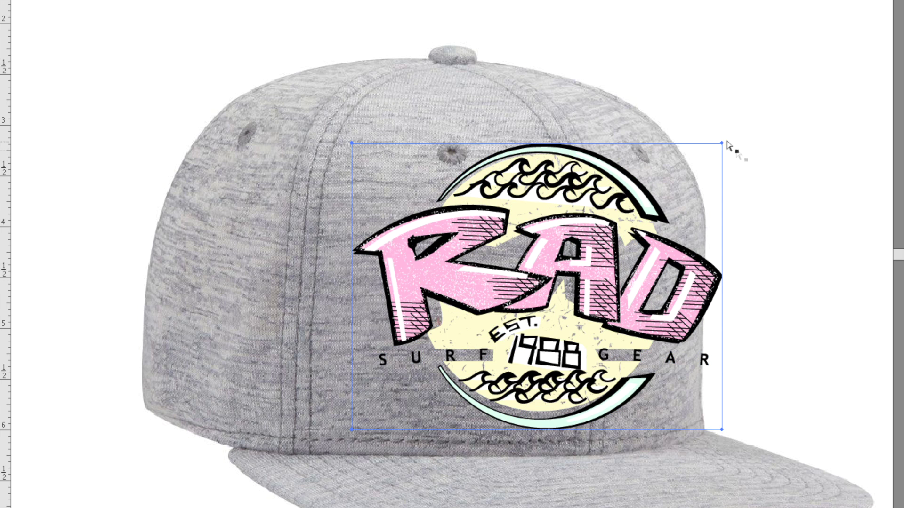
Move the envelope's two right corner points inward and bow its upper edge upward to follow the cap's curve
left_click_drag(722, 145, 692, 143)
key("ctrl+z")
left_click_drag(722, 430, 691, 429)
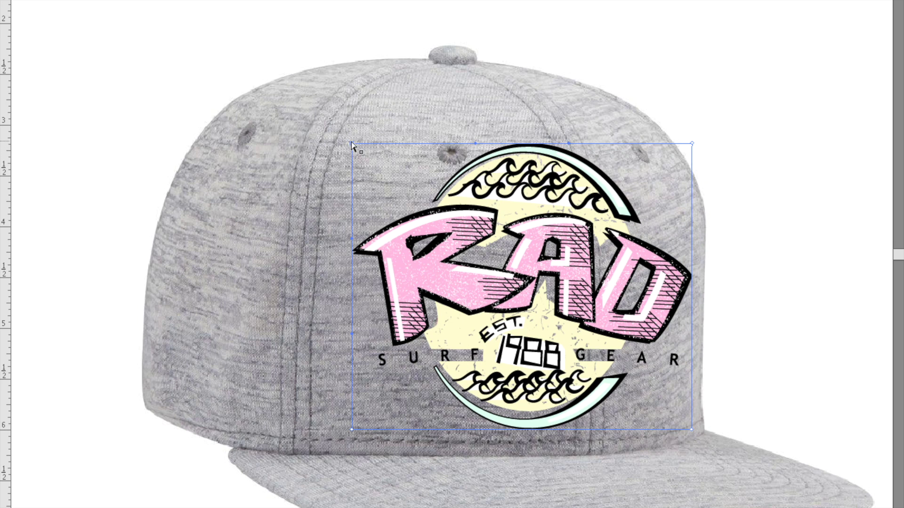
left_click_drag(569, 144, 585, 135)
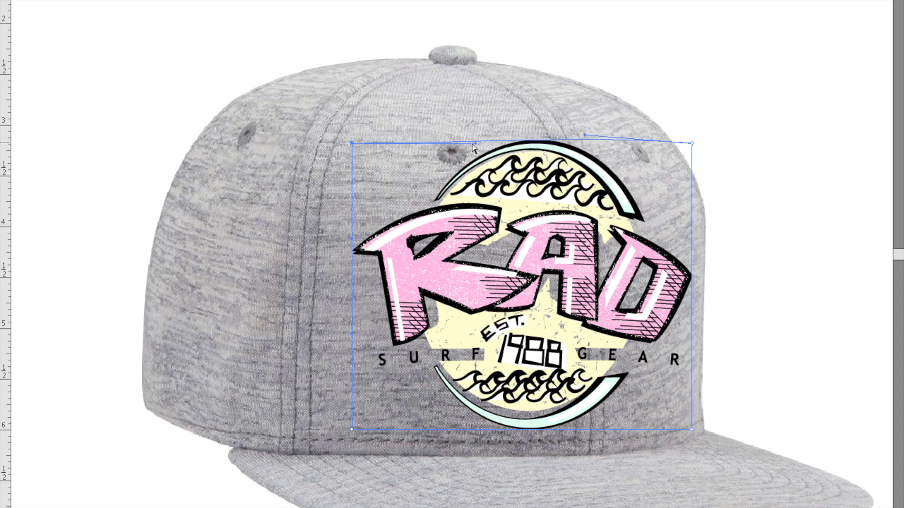
left_click_drag(475, 143, 492, 130)
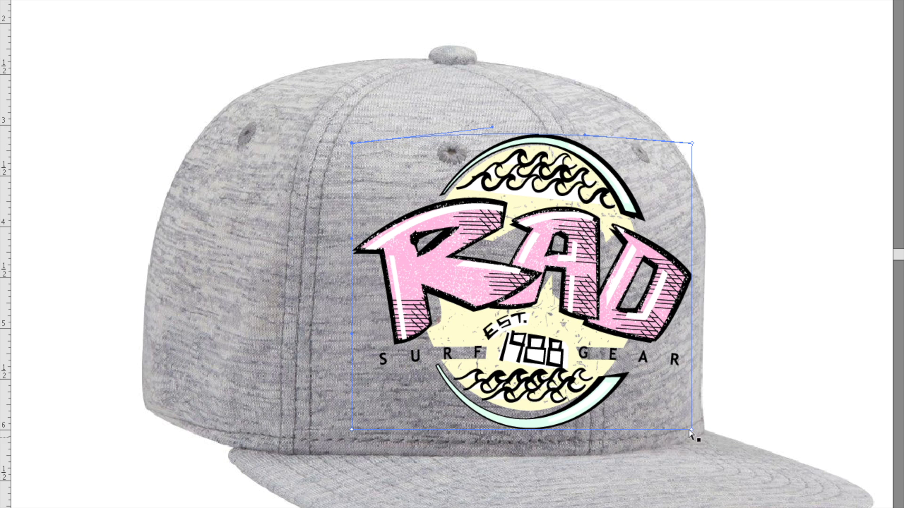